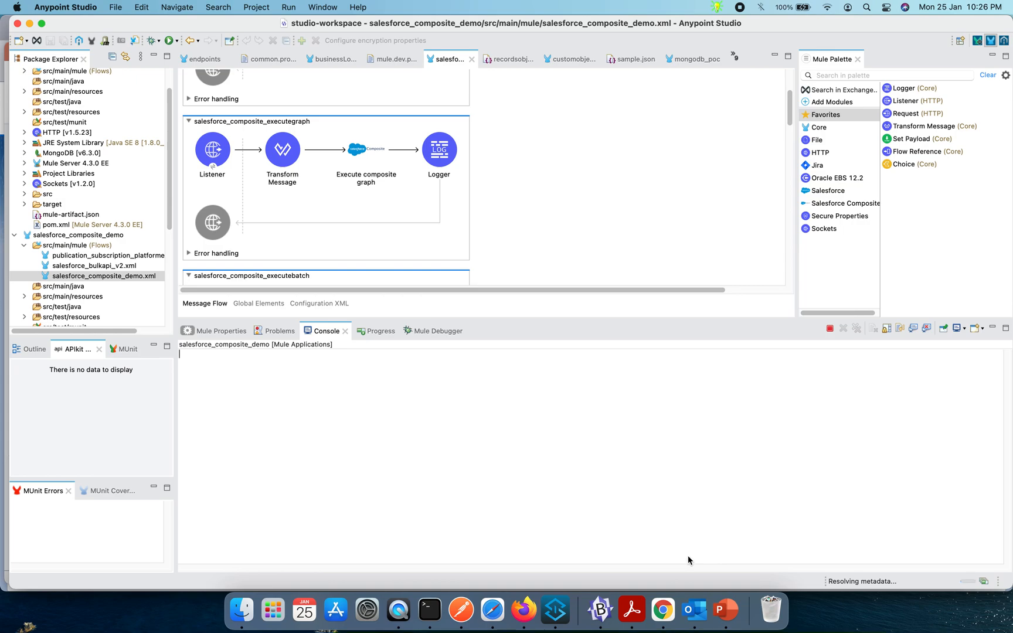
# - Look through the salesforce_composite_demo project's libraries and list the Salesforce Composite operations in the Mule Palette
pyautogui.scroll(-2, 61, 291)
pyautogui.scroll(-5, 61, 291)
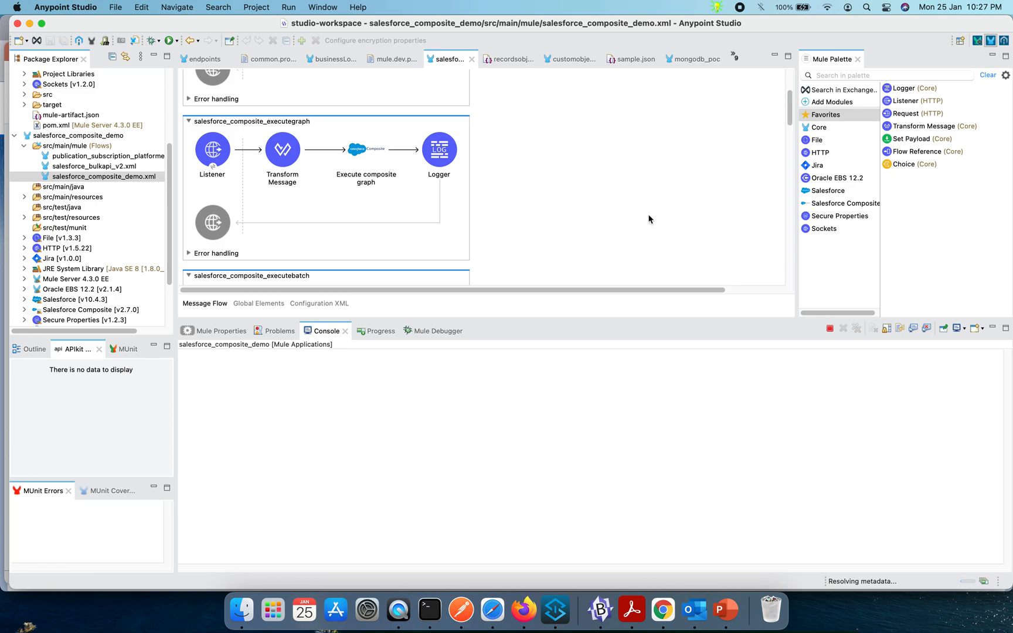
pyautogui.click(858, 205)
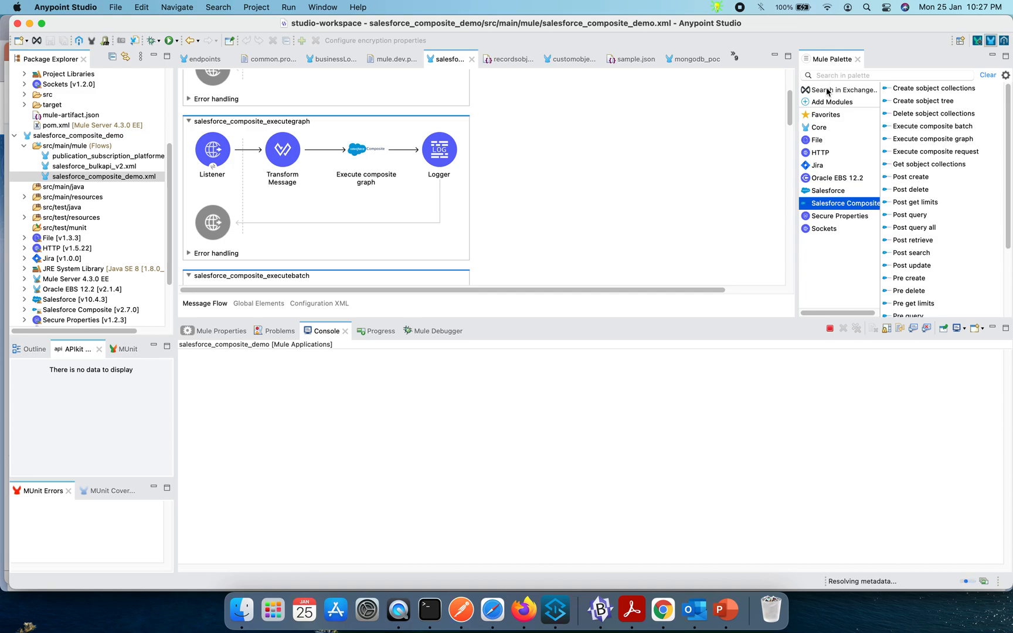
# - Search Exchange for composite, stage the Salesforce Composite connector as a project dependency, and cancel the dialog
pyautogui.click(857, 92)
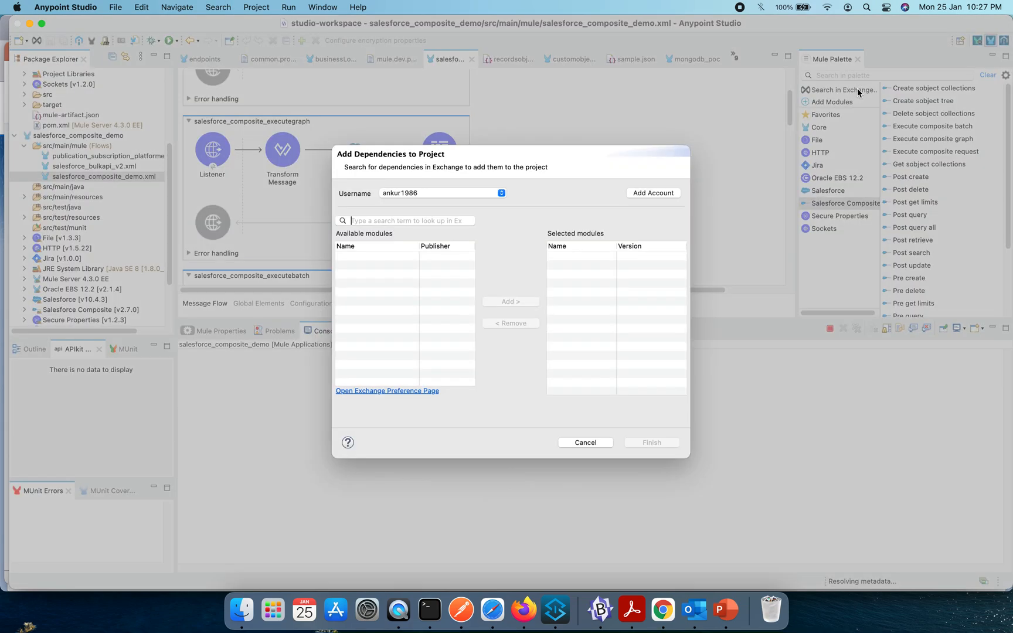
pyautogui.click(395, 222)
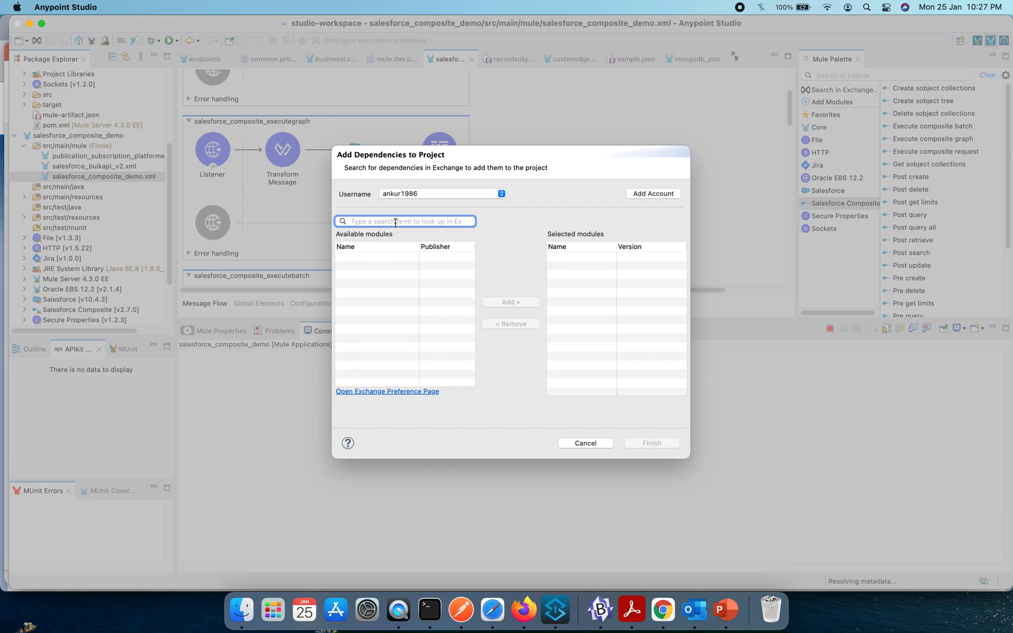
pyautogui.write('composite')
pyautogui.press('Return')
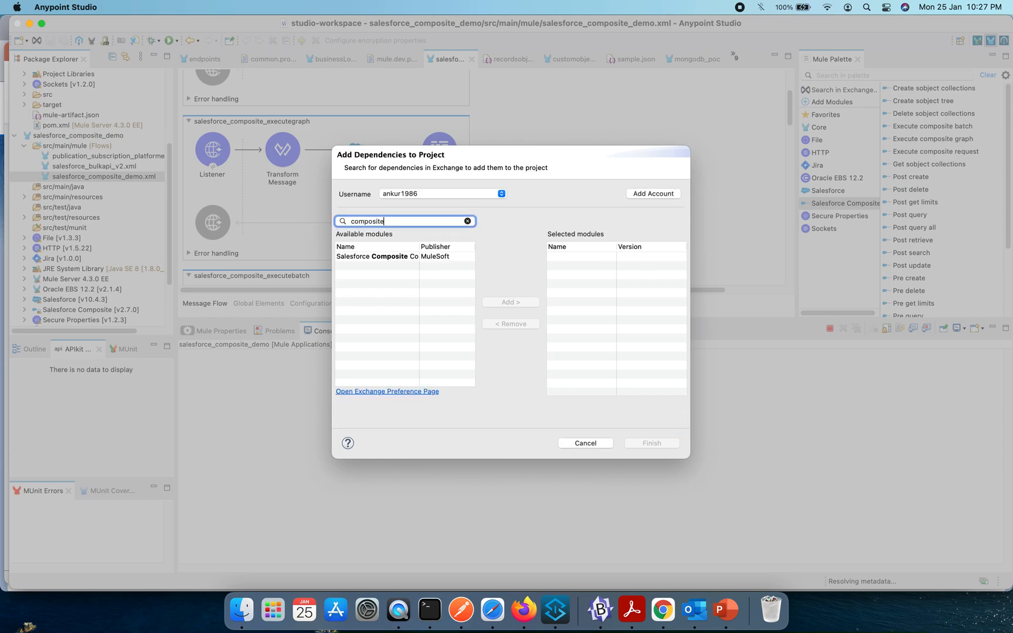
pyautogui.click(420, 258)
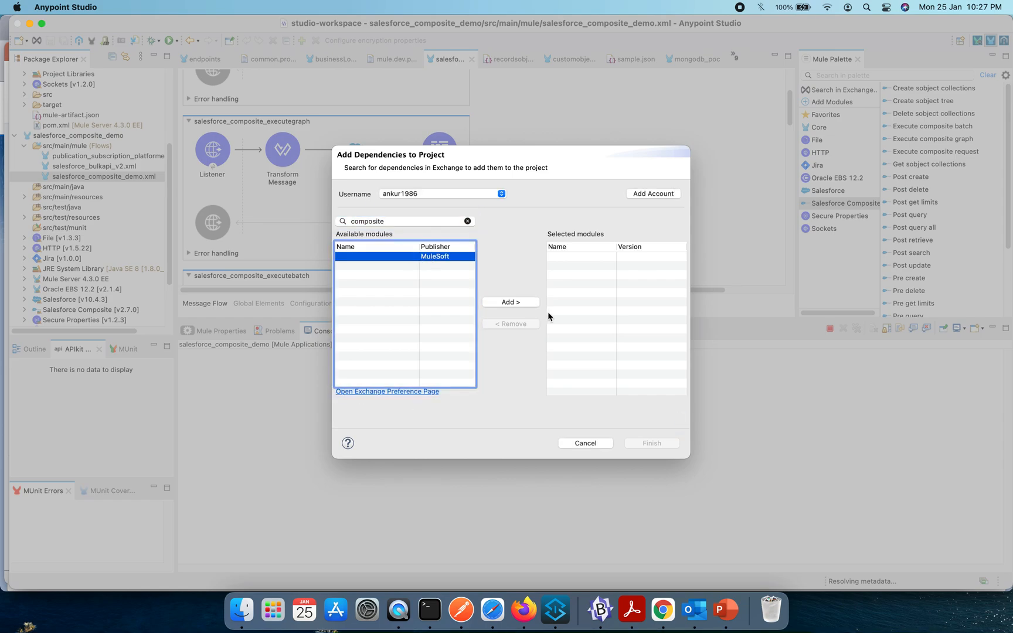
pyautogui.click(519, 303)
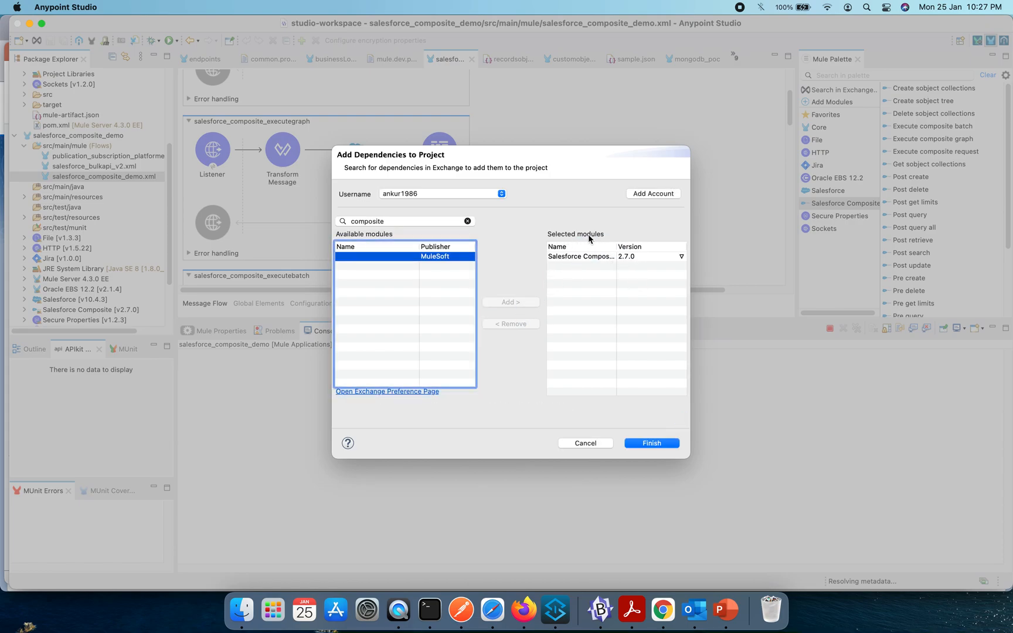
pyautogui.click(584, 443)
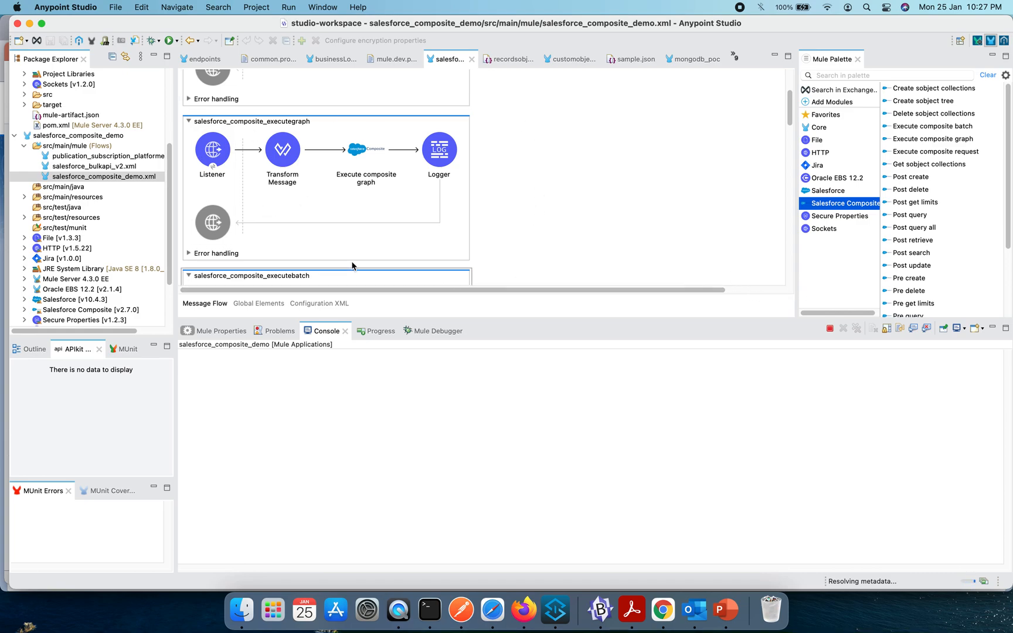
# - Review the salesforce_composite_executegraph flow's Listener settings, including its advanced options, and the Transform Message script
pyautogui.click(217, 151)
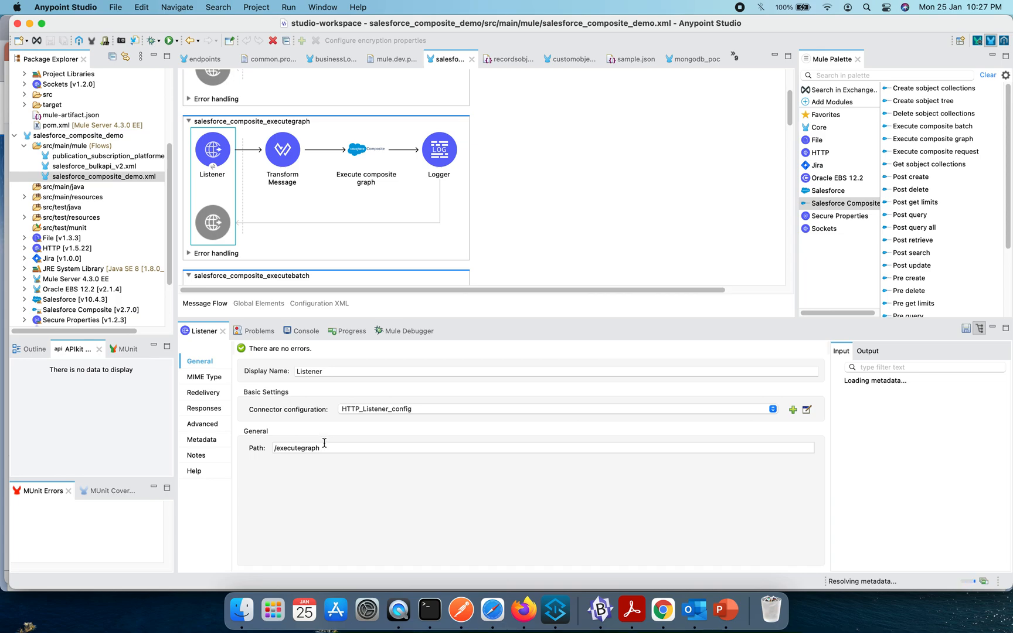
pyautogui.click(203, 423)
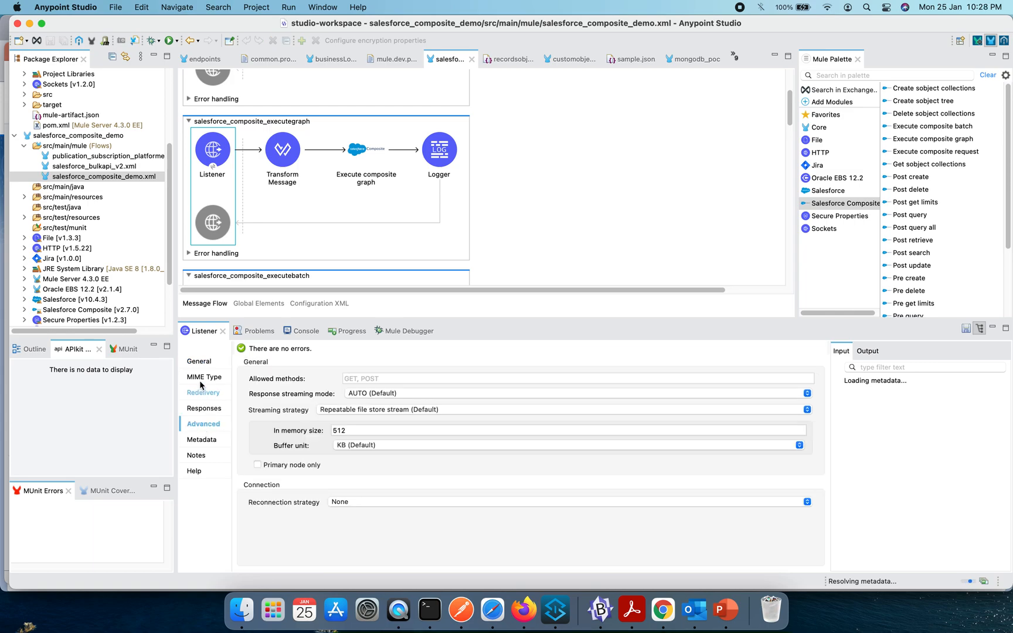
pyautogui.click(206, 361)
pyautogui.click(283, 151)
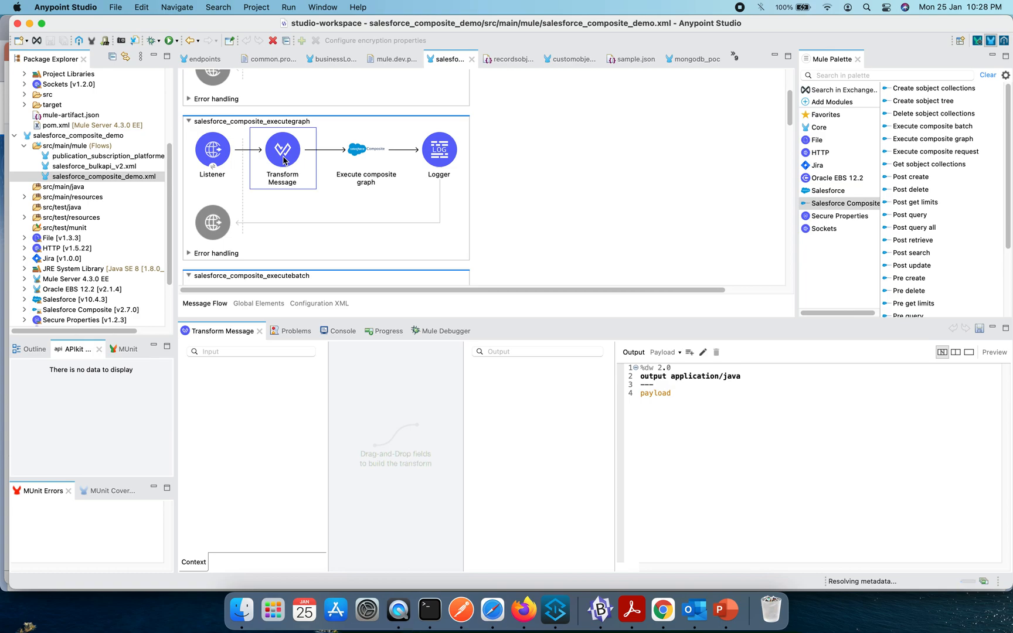
# - Inspect the Execute composite graph operation's Graphs expression and its Salesforce_Composite_Config connection settings, leaving them unedited
pyautogui.click(350, 168)
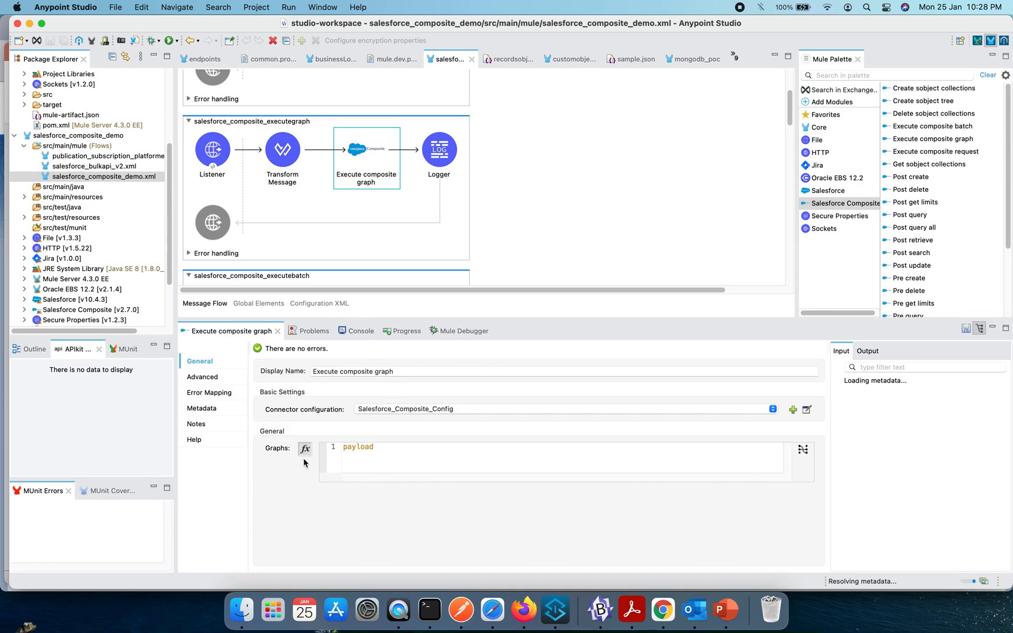
pyautogui.click(351, 449)
pyautogui.doubleClick(351, 448)
pyautogui.click(806, 410)
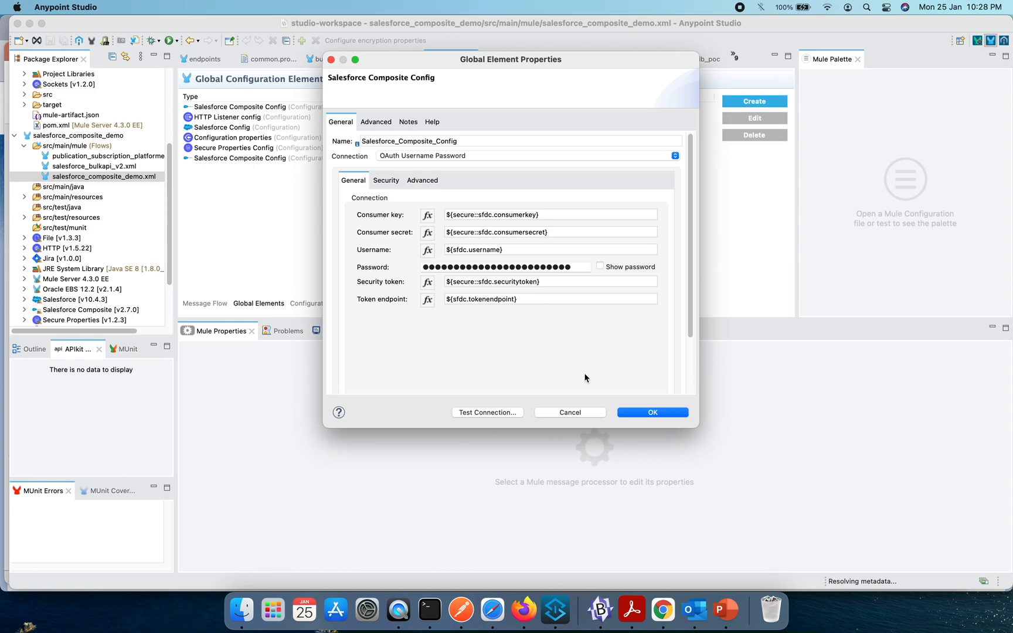
pyautogui.click(571, 412)
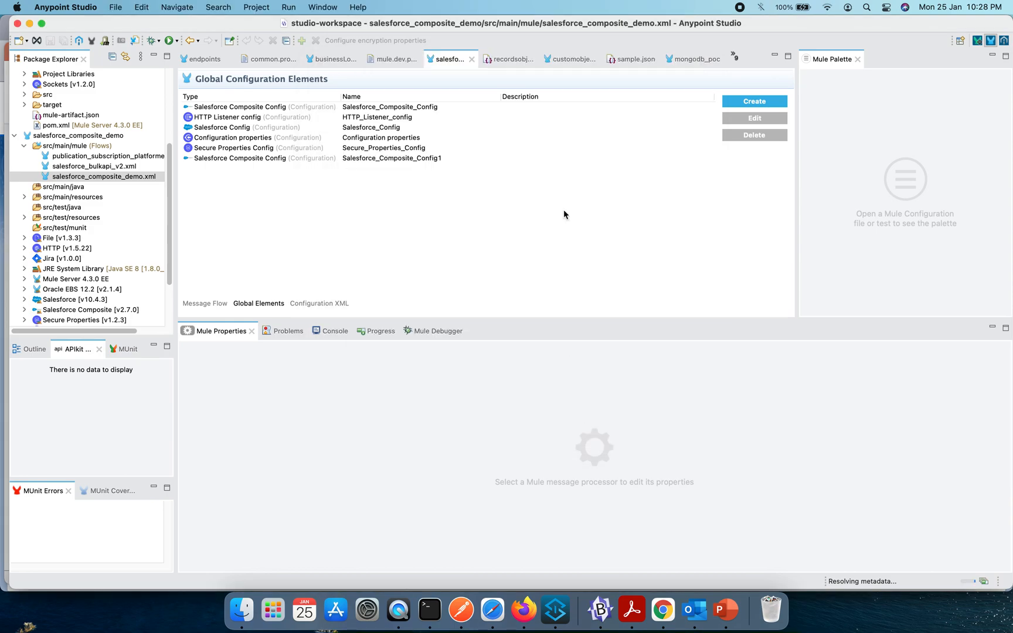
# - Return to the message flow, review the Execute composite graph and Logger settings, and show the application's console
pyautogui.click(205, 303)
pyautogui.click(376, 158)
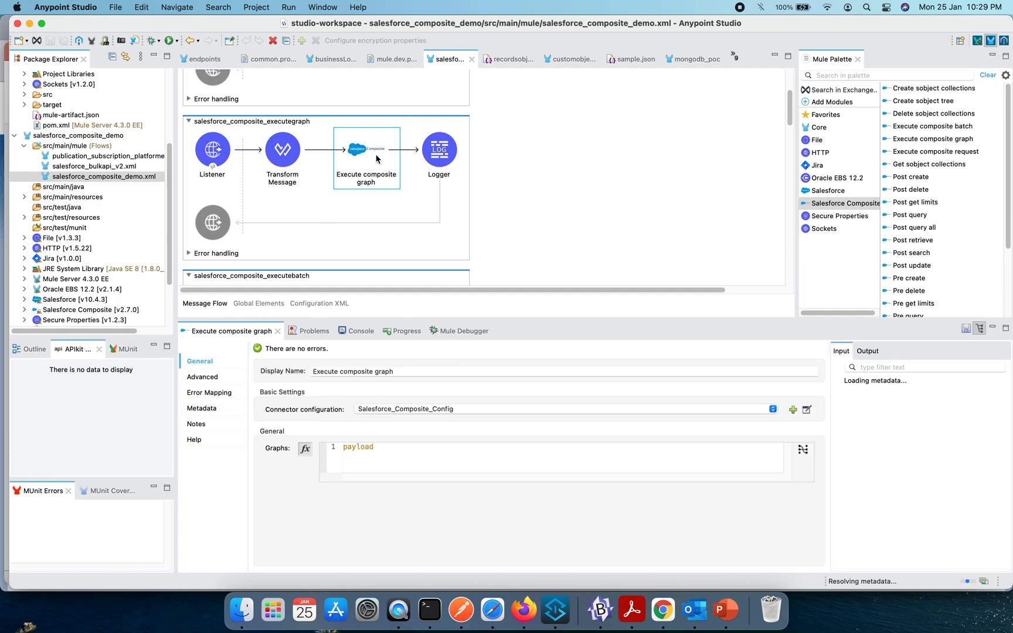
pyautogui.click(444, 157)
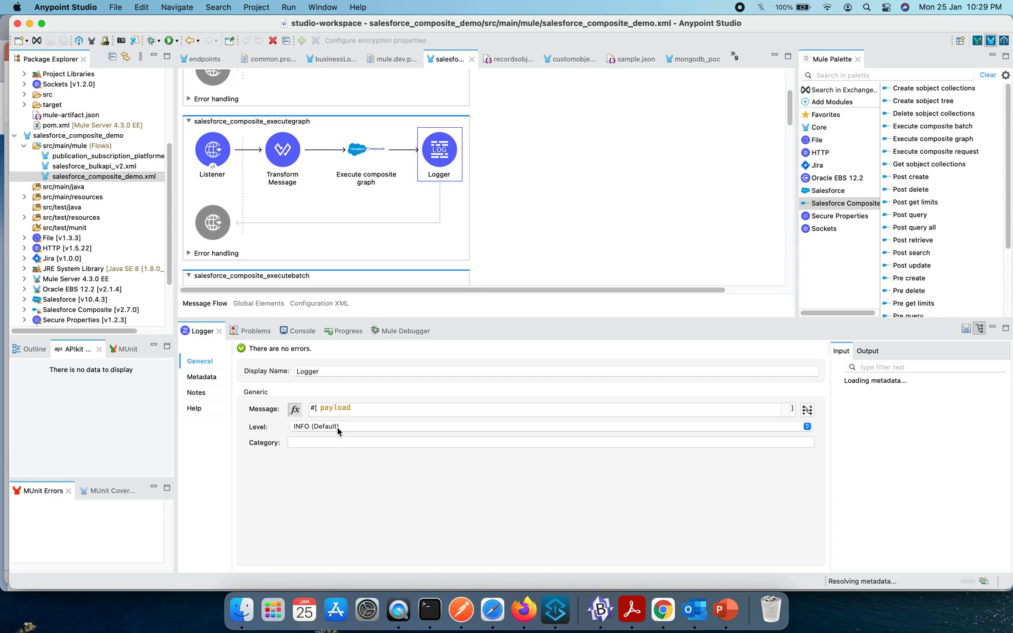
pyautogui.click(302, 332)
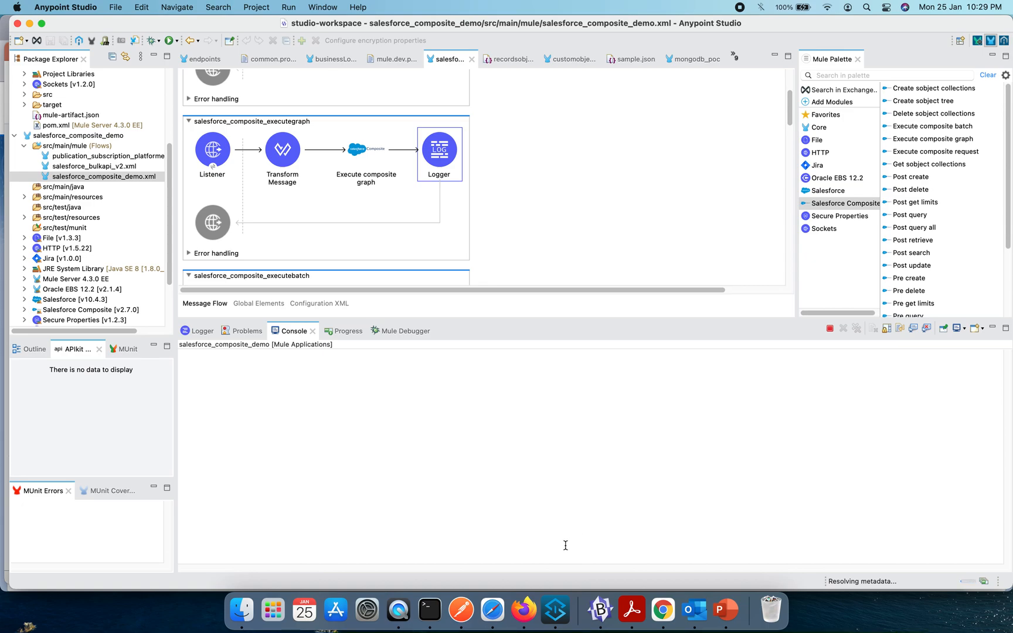
# - Copy the executegraph request's entire JSON body from Postman into an empty BBEdit document and show it full screen
pyautogui.click(462, 609)
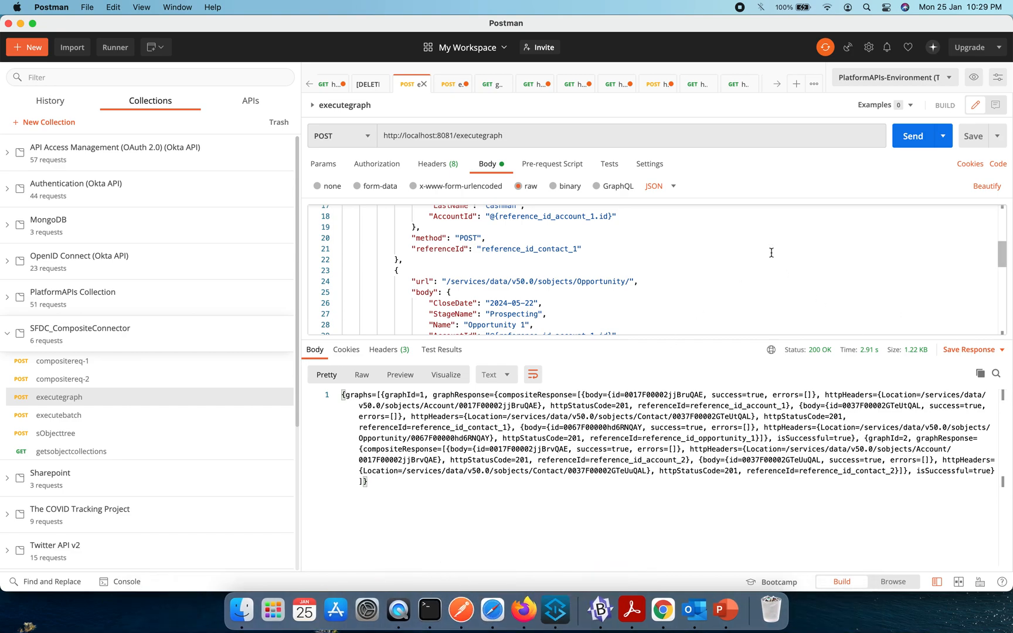
pyautogui.scroll(5, 771, 253)
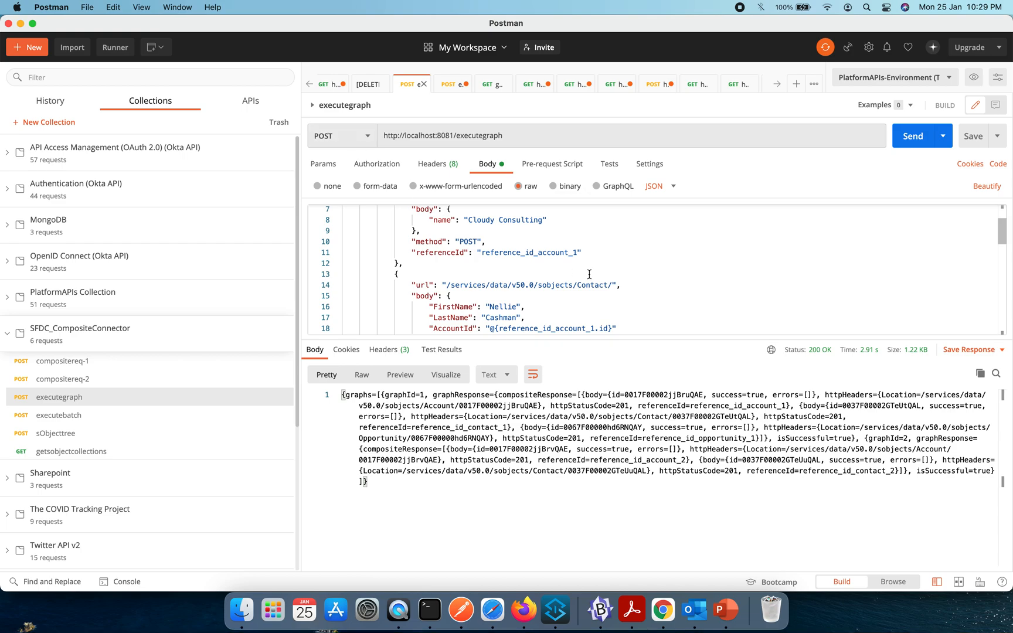
pyautogui.scroll(3, 589, 274)
pyautogui.click(549, 235)
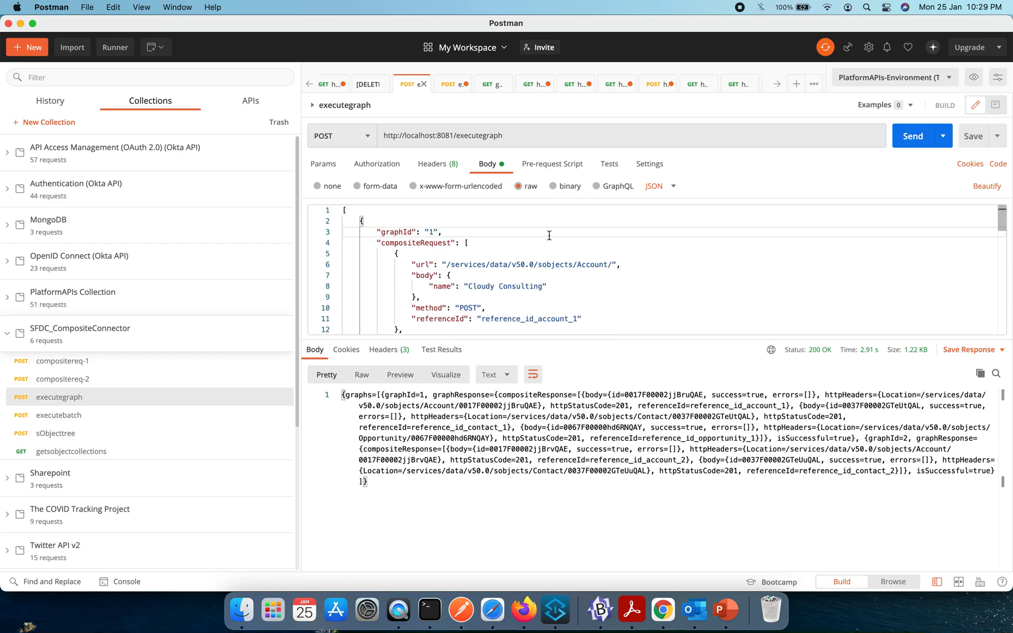
pyautogui.press('super+a')
pyautogui.press('super+c')
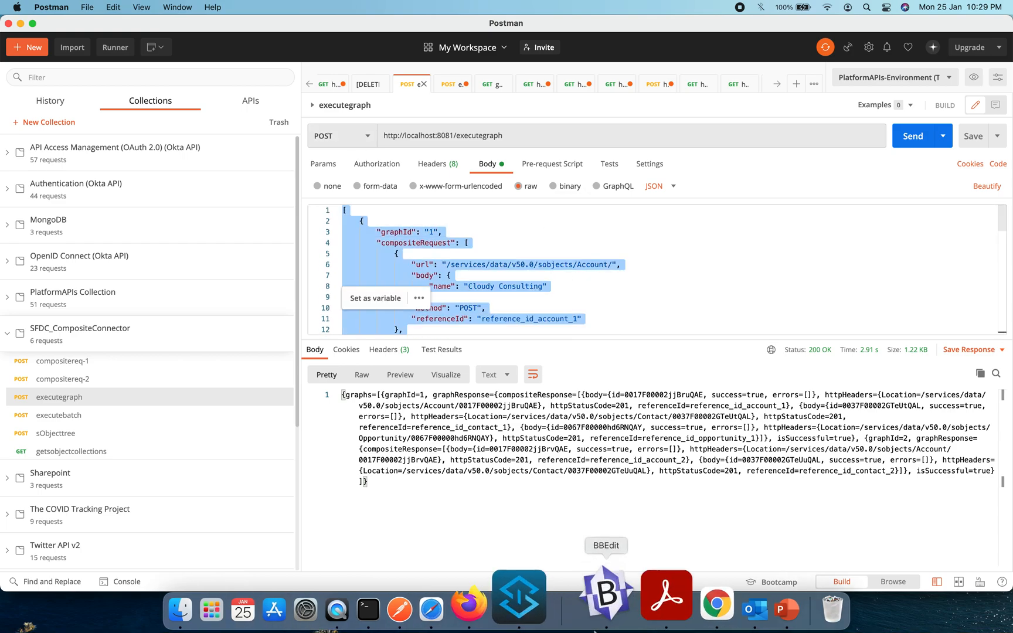
pyautogui.click(594, 627)
pyautogui.press('super+v')
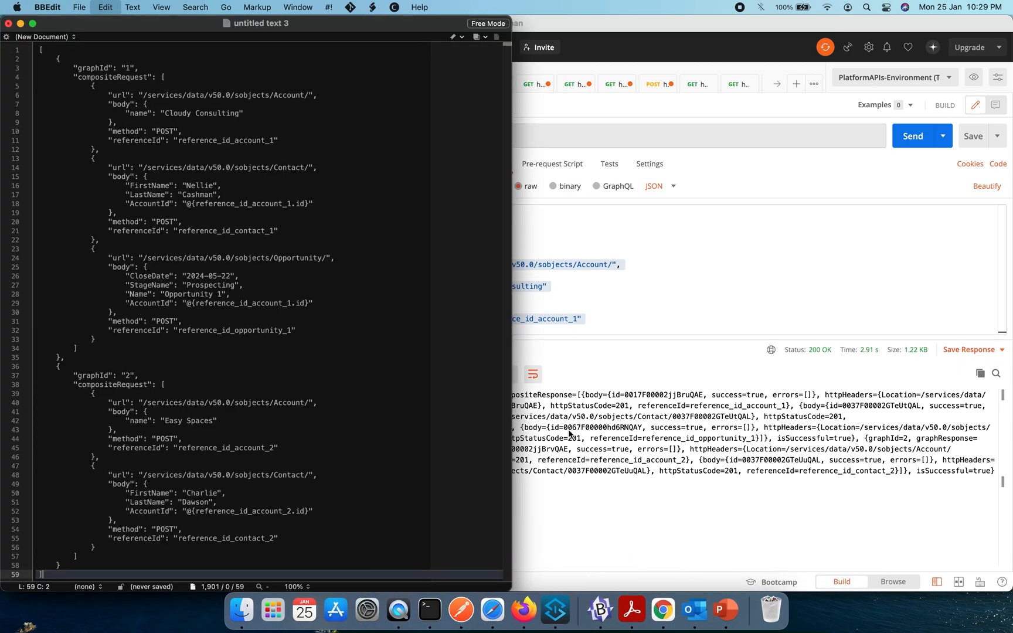
pyautogui.click(32, 25)
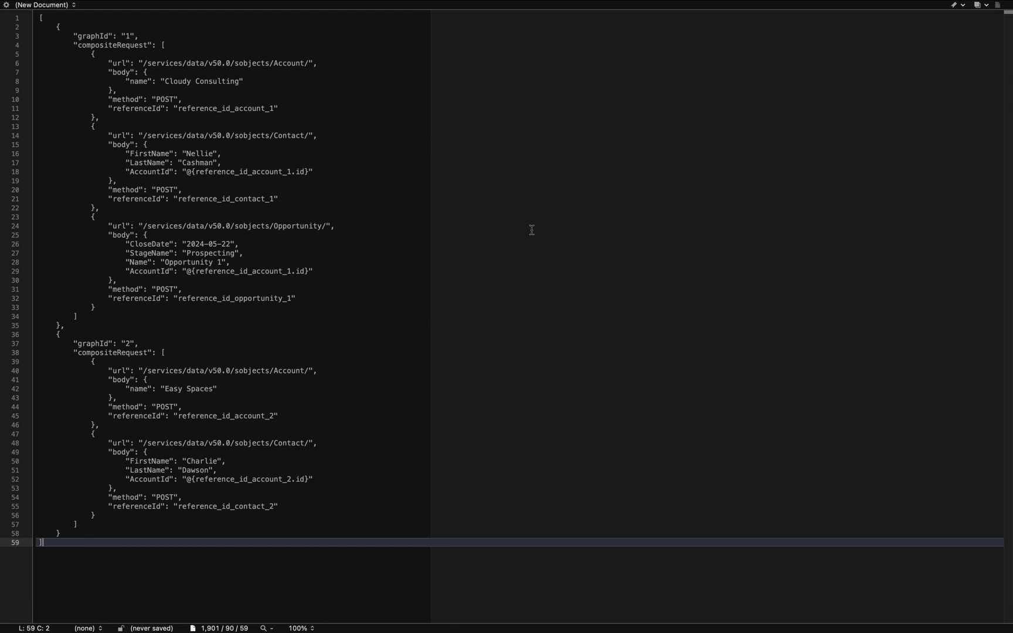
# - Examine the outer array of the JSON body and the graph objects it encloses
pyautogui.click(43, 17)
pyautogui.click(45, 544)
pyautogui.moveTo(40, 27); pyautogui.dragTo(65, 534)
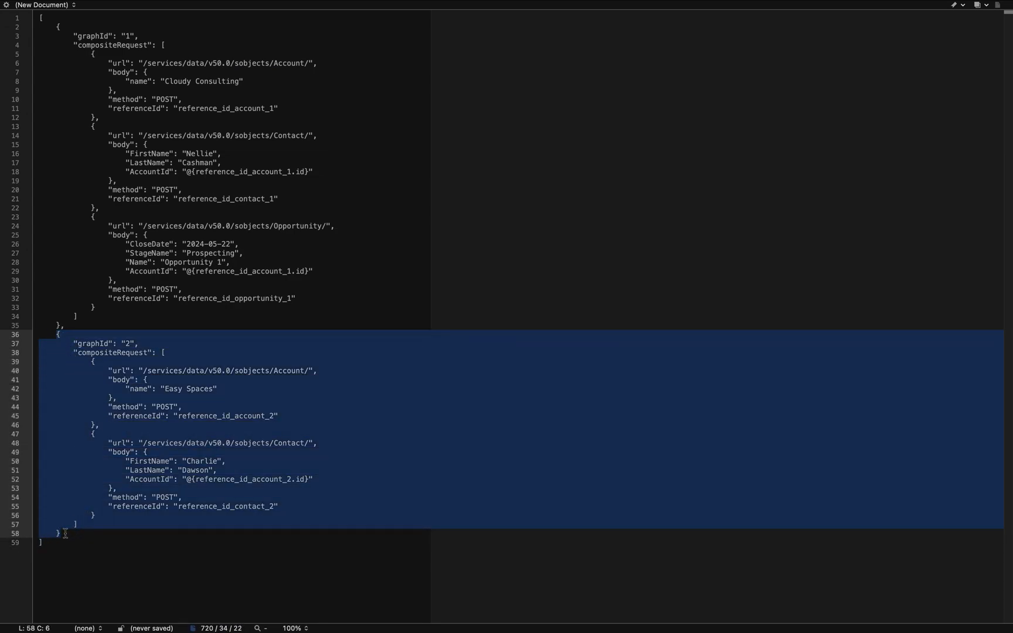
pyautogui.click(121, 56)
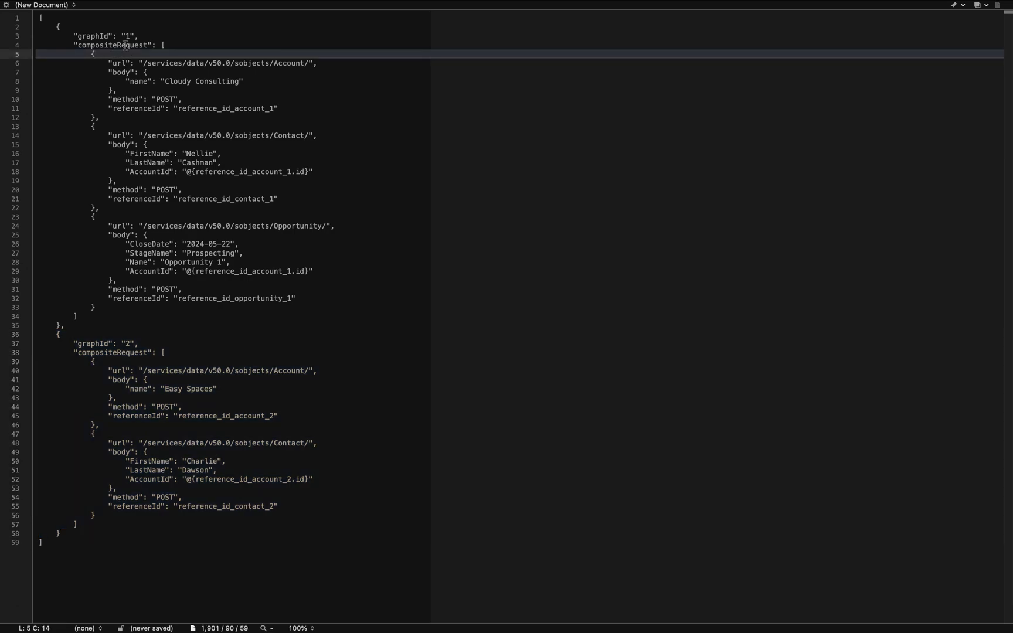
# - Examine the graph IDs, account names and how the contact and opportunity entries reference their account, and leave full screen
pyautogui.click(136, 36)
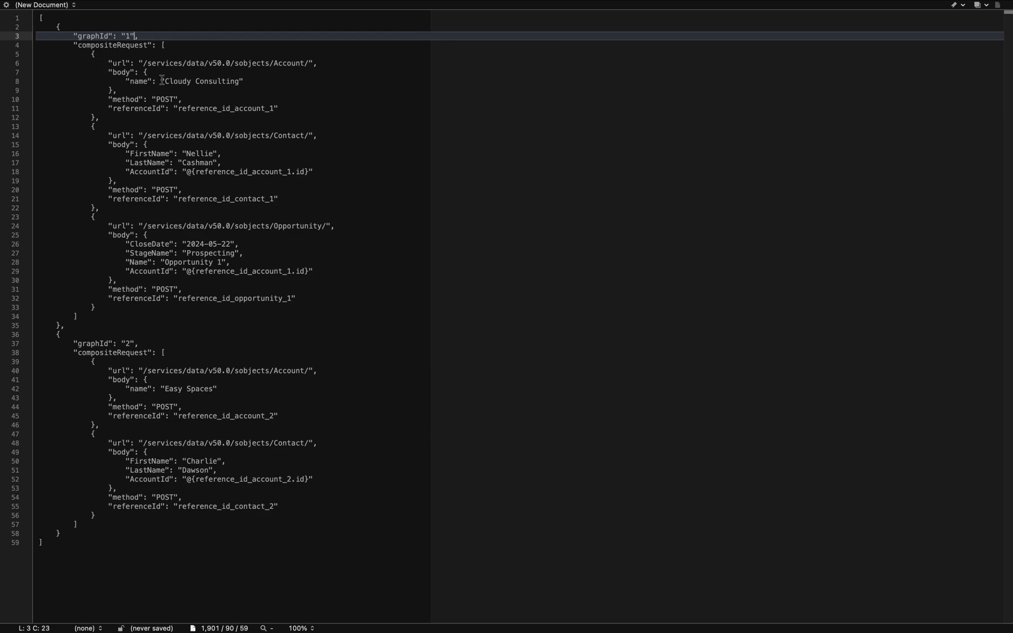
pyautogui.moveTo(164, 81); pyautogui.dragTo(239, 86)
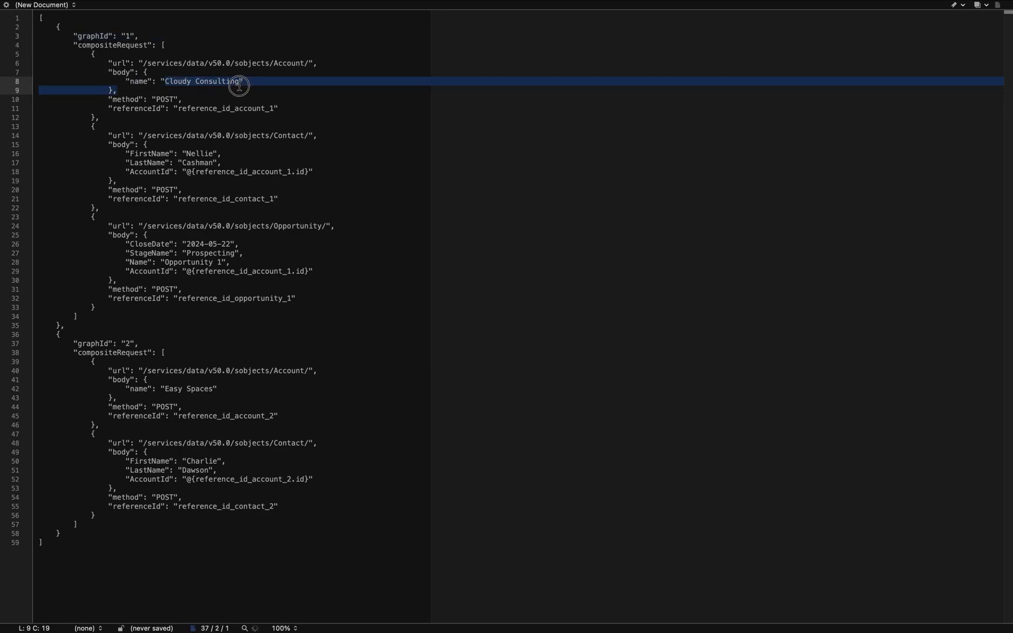
pyautogui.doubleClick(265, 108)
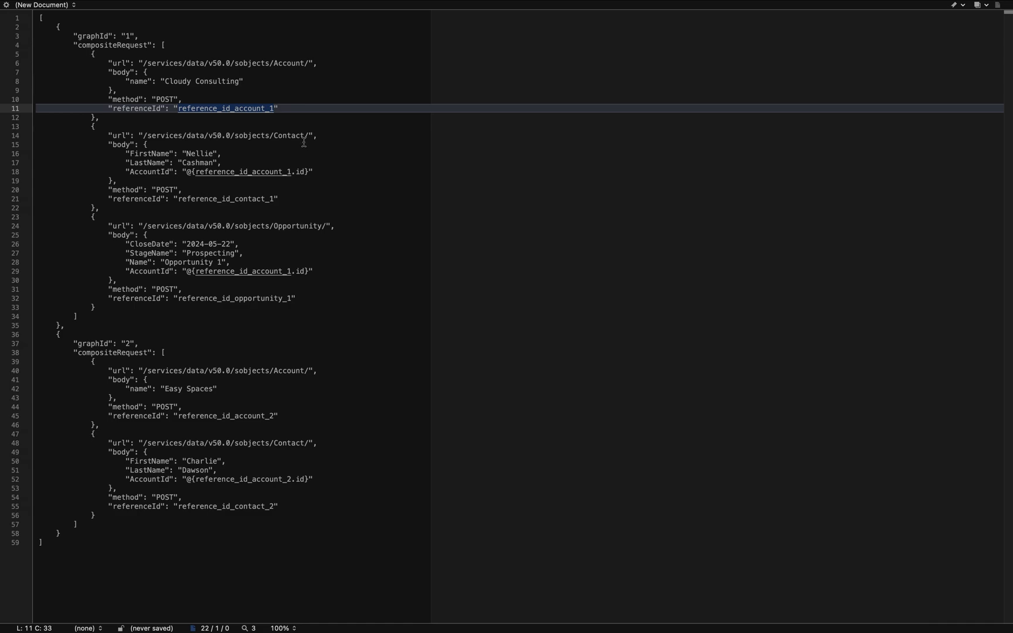
pyautogui.click(295, 226)
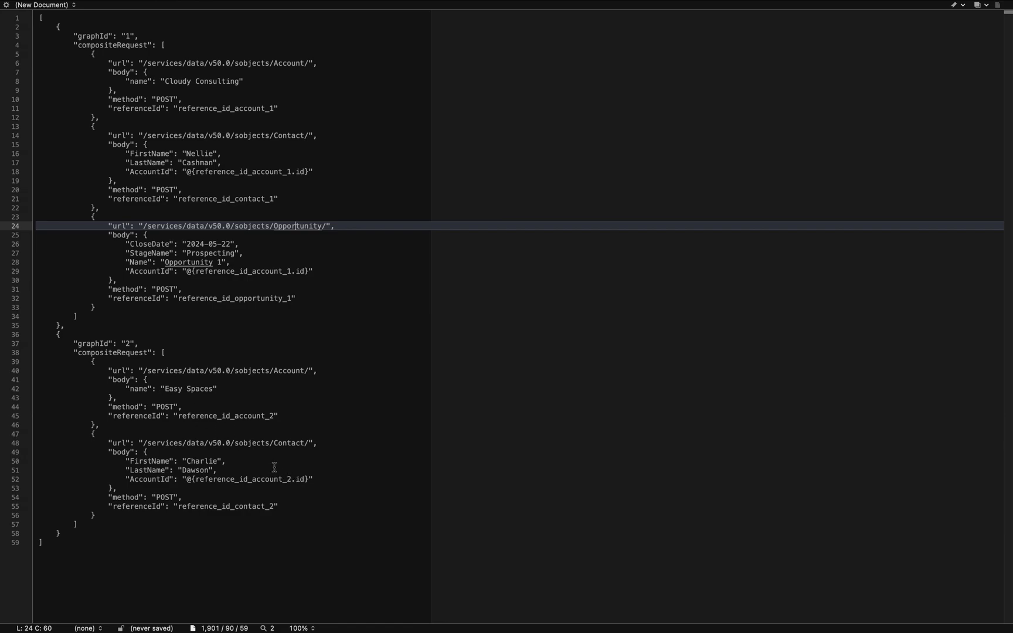
pyautogui.click(165, 478)
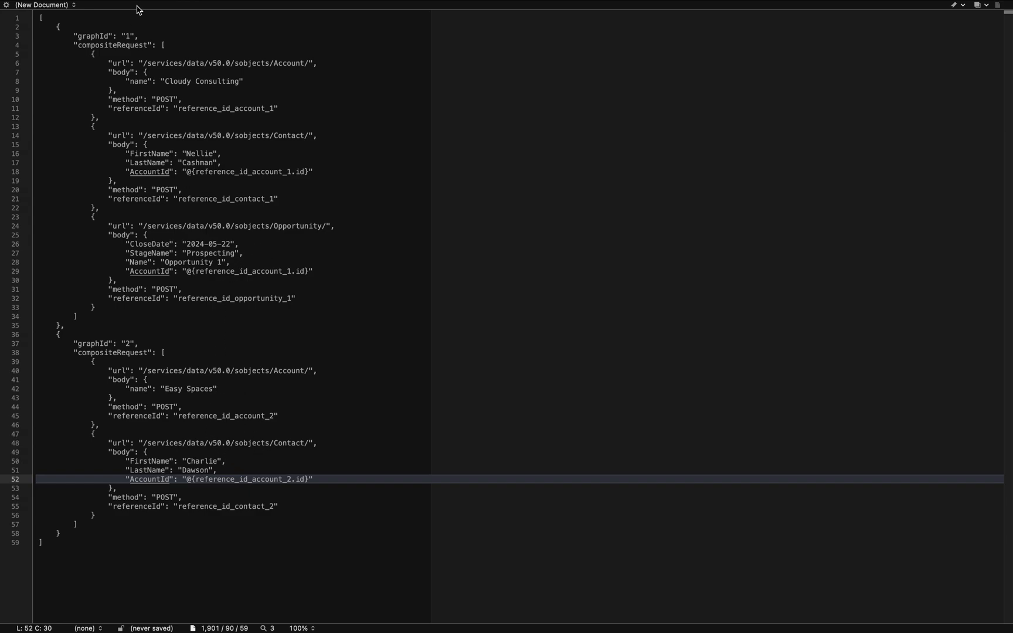
pyautogui.moveTo(122, 2)
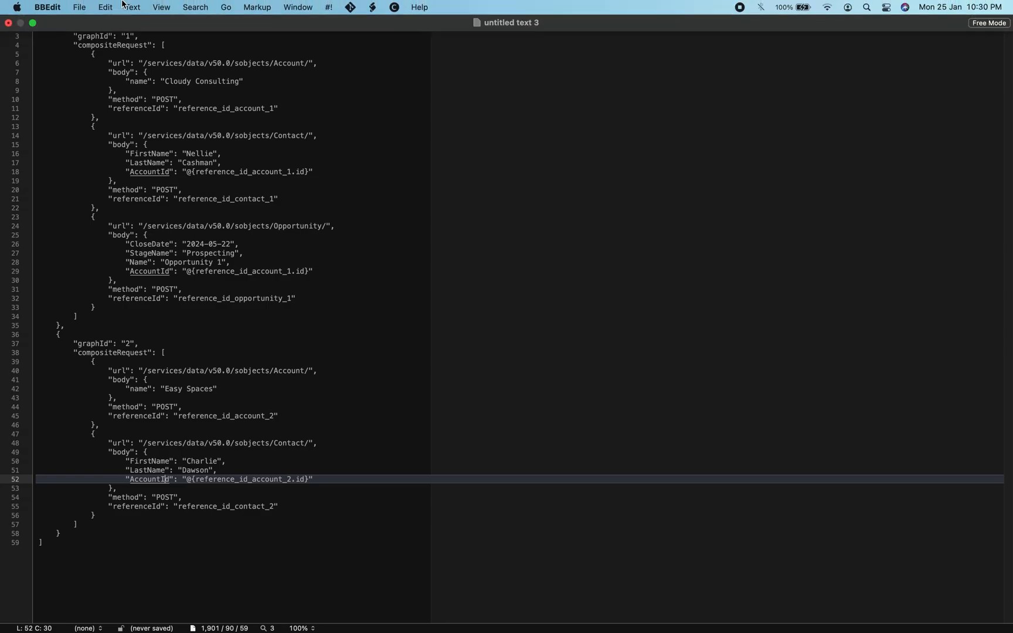
pyautogui.click(33, 23)
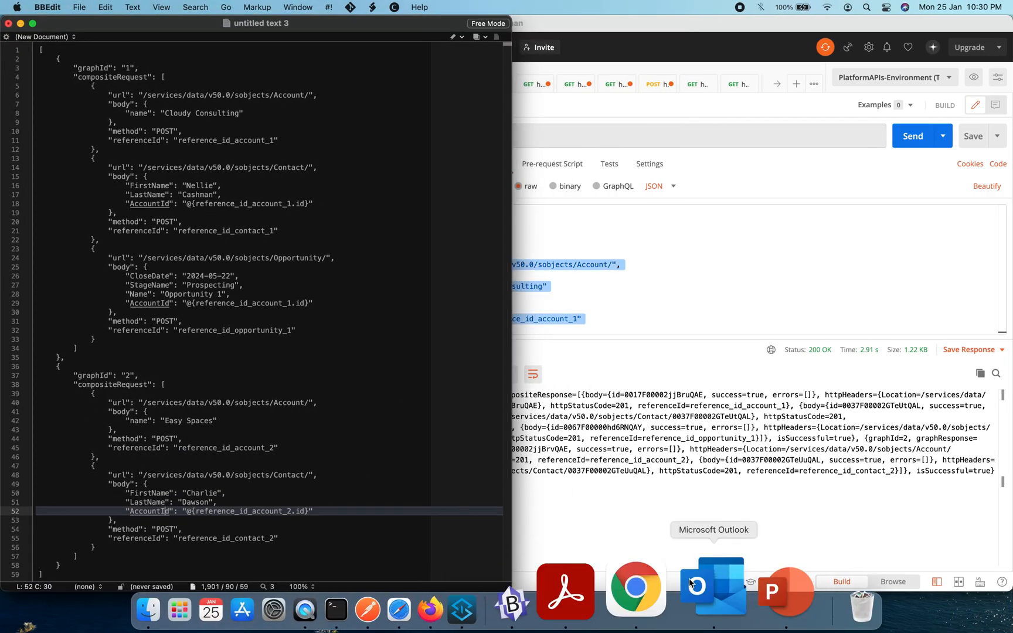
# - Switch to Salesforce in Chrome and open the first Easy Spaces account in the Recently Viewed list
pyautogui.click(663, 592)
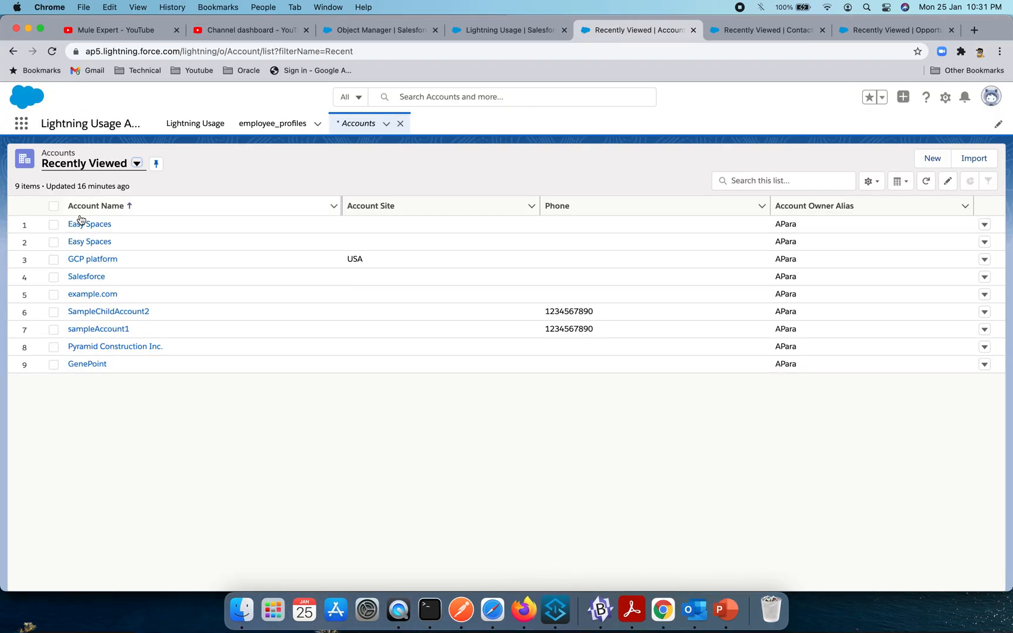
pyautogui.click(117, 223)
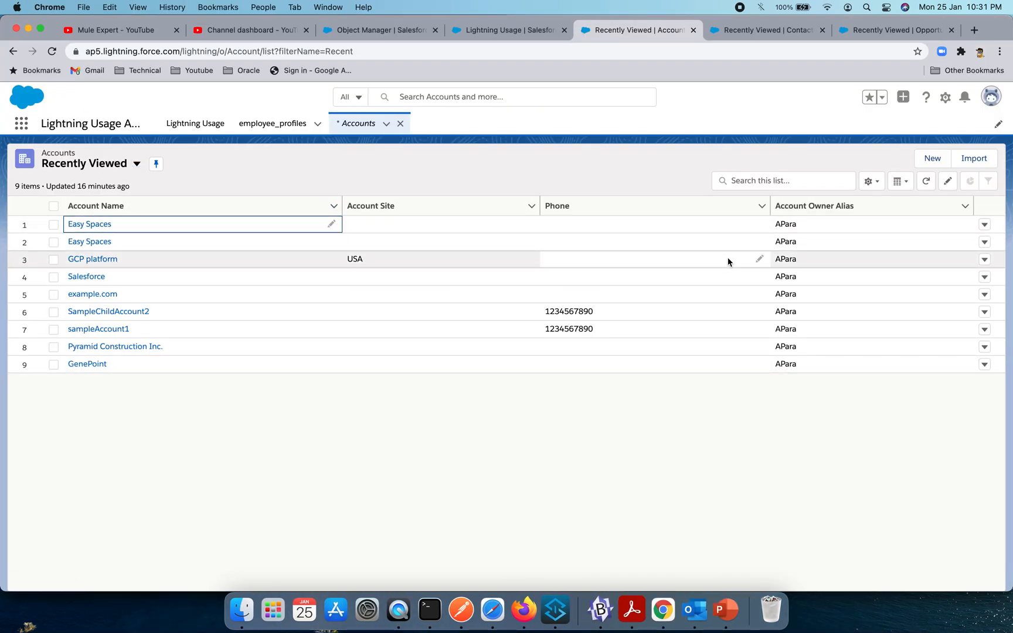
pyautogui.press('Return')
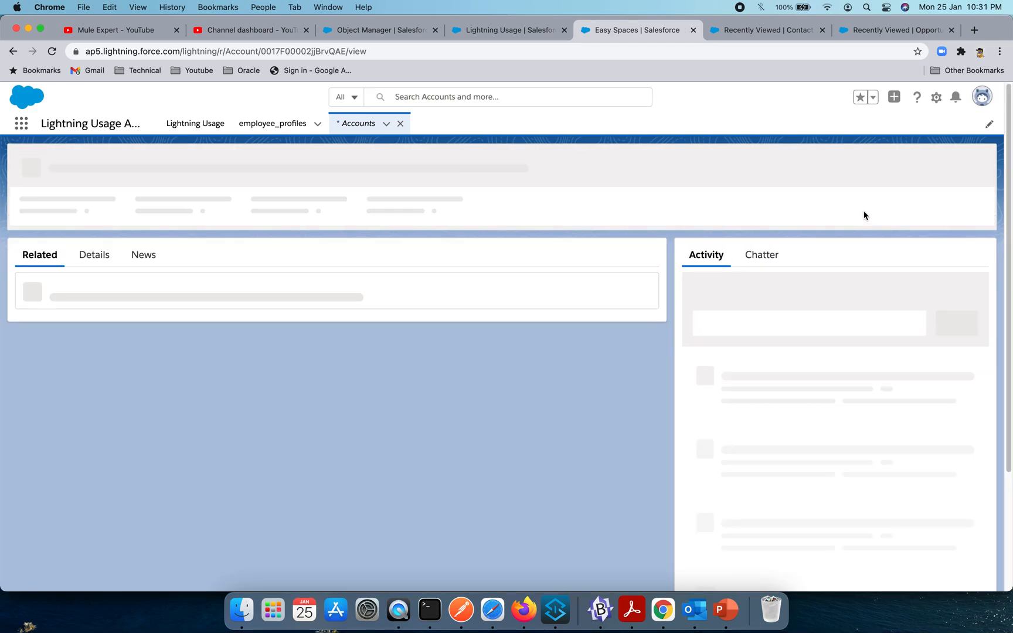
# - Delete the open Easy Spaces account record and confirm the deletion
pyautogui.click(980, 160)
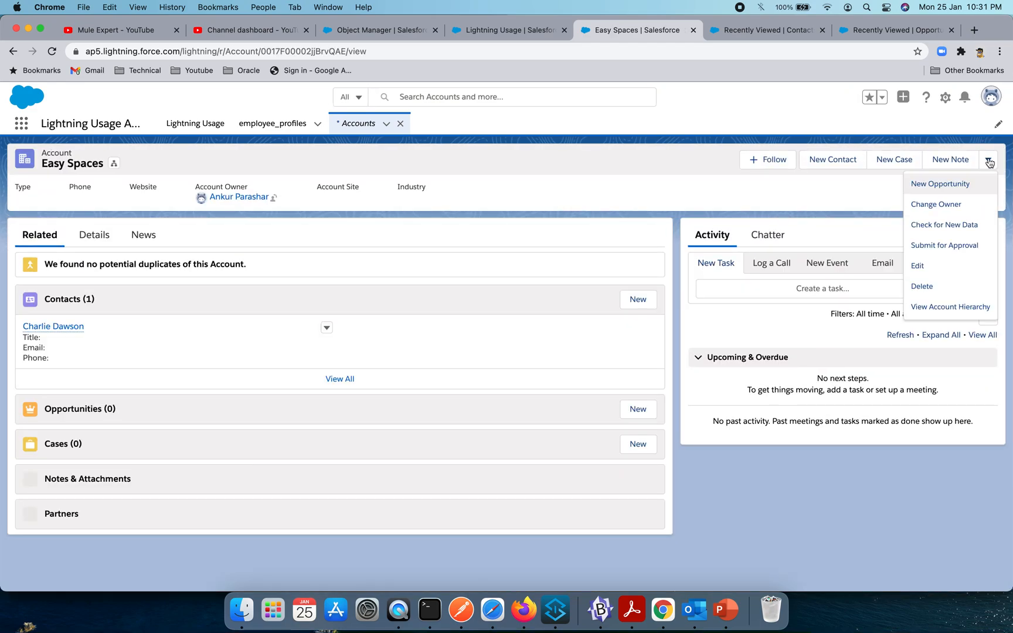
pyautogui.click(914, 286)
pyautogui.click(671, 371)
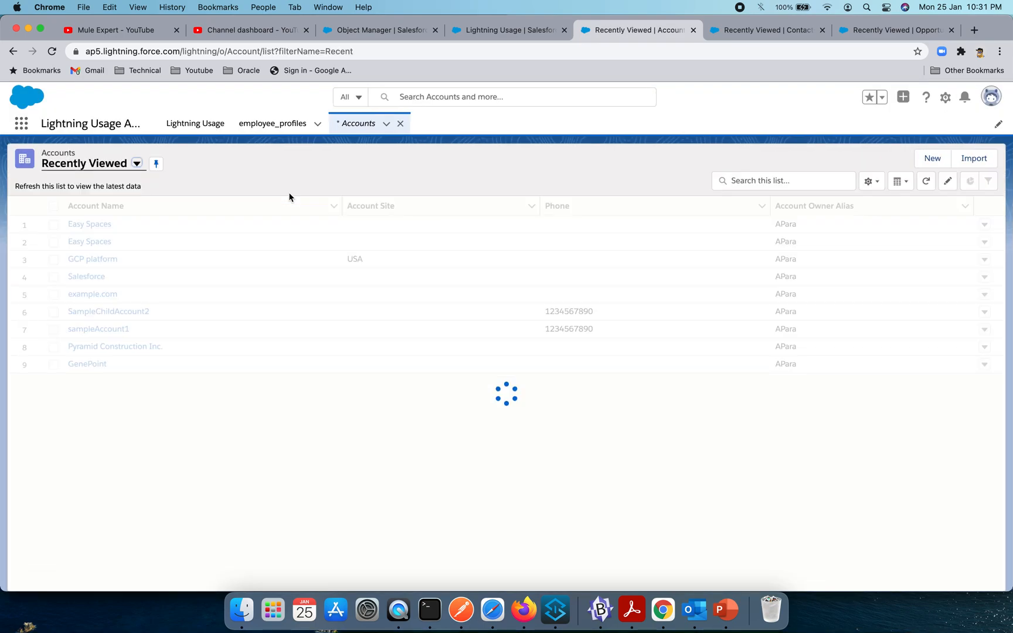
# - Open the remaining Easy Spaces account from the Recently Viewed list and delete it
pyautogui.click(97, 225)
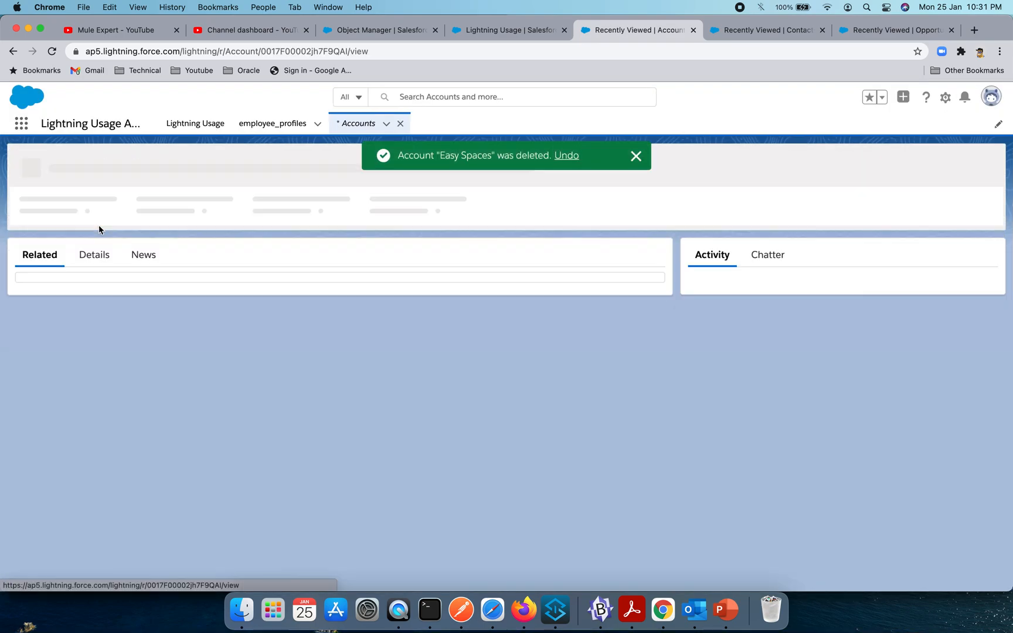
pyautogui.click(986, 164)
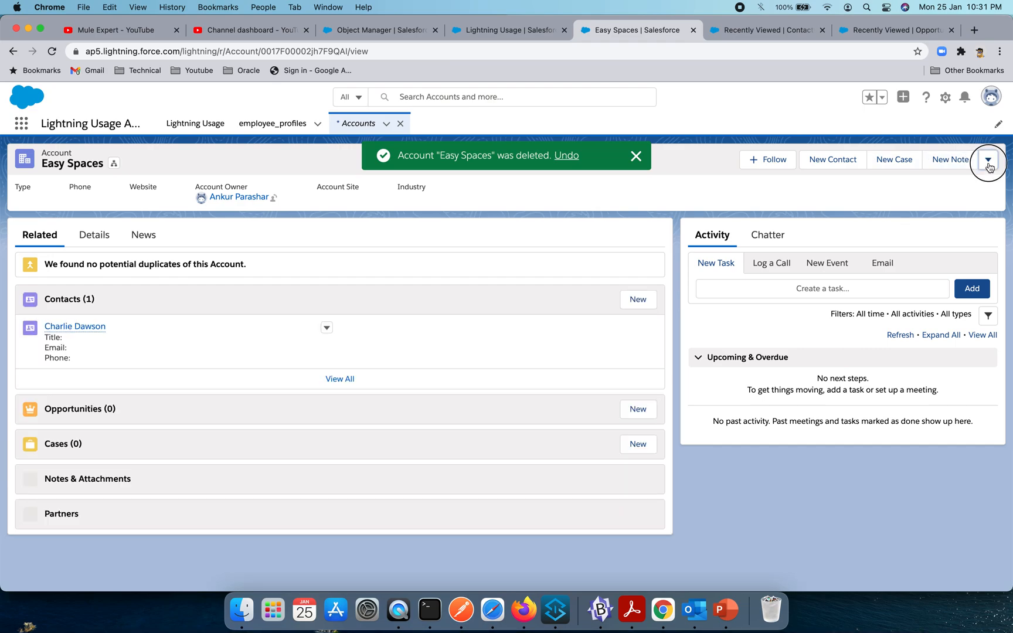
pyautogui.click(912, 266)
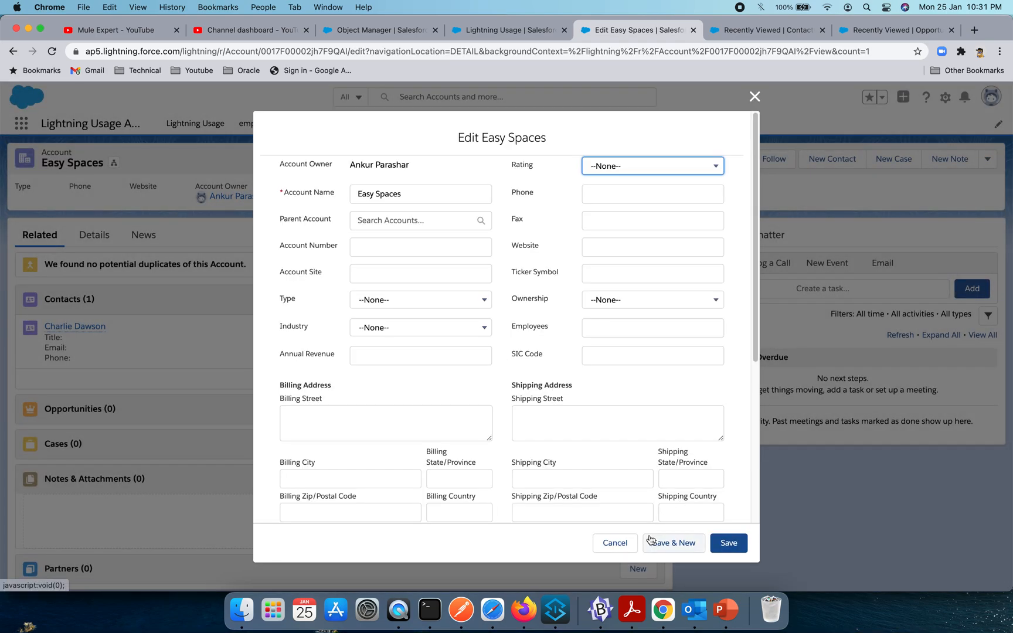
pyautogui.click(615, 543)
pyautogui.click(978, 159)
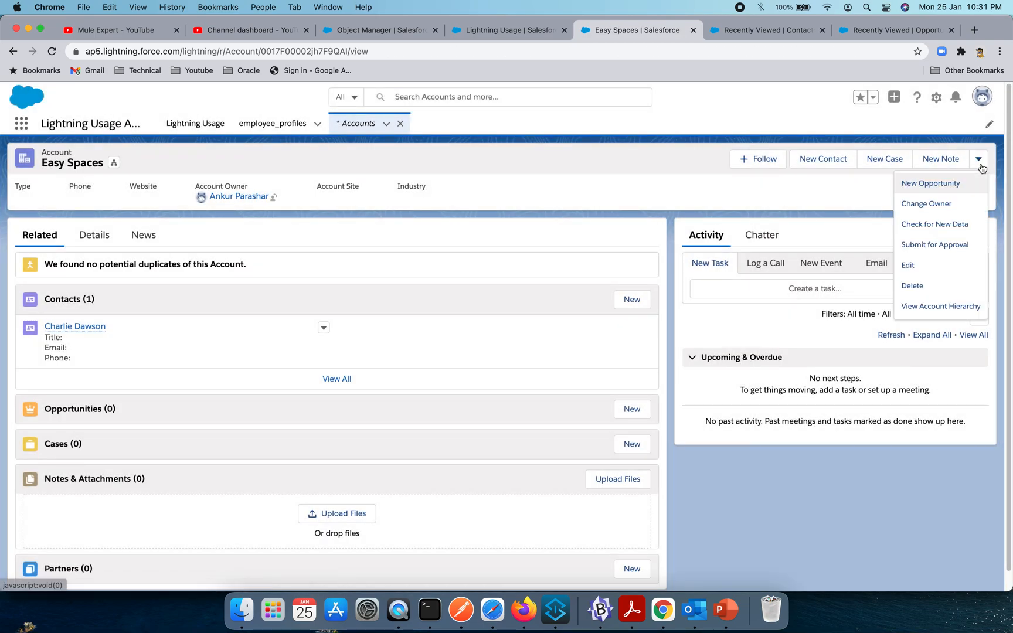
pyautogui.click(931, 285)
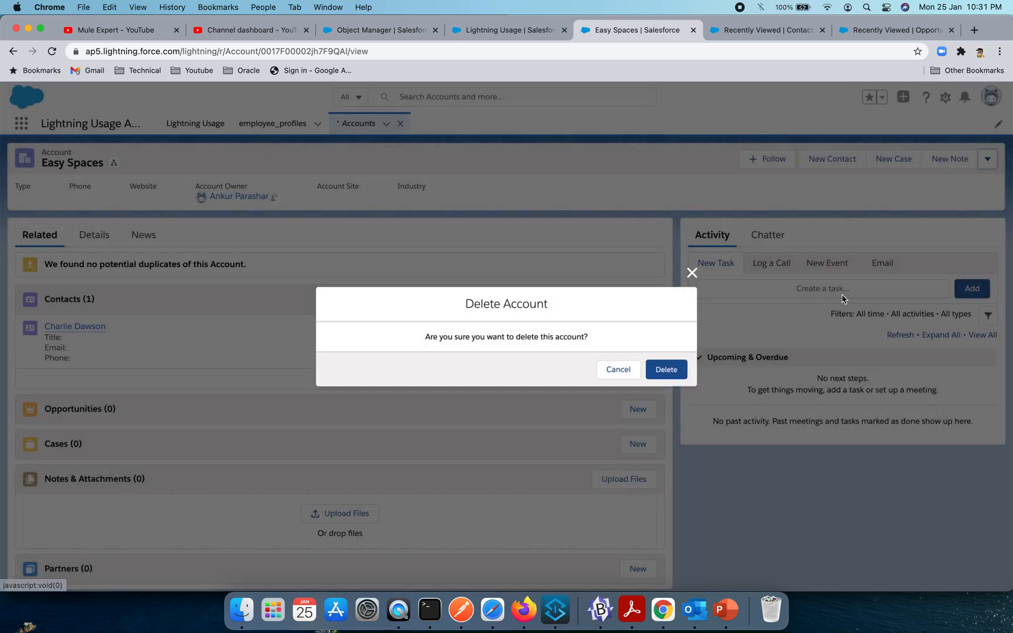
pyautogui.click(661, 374)
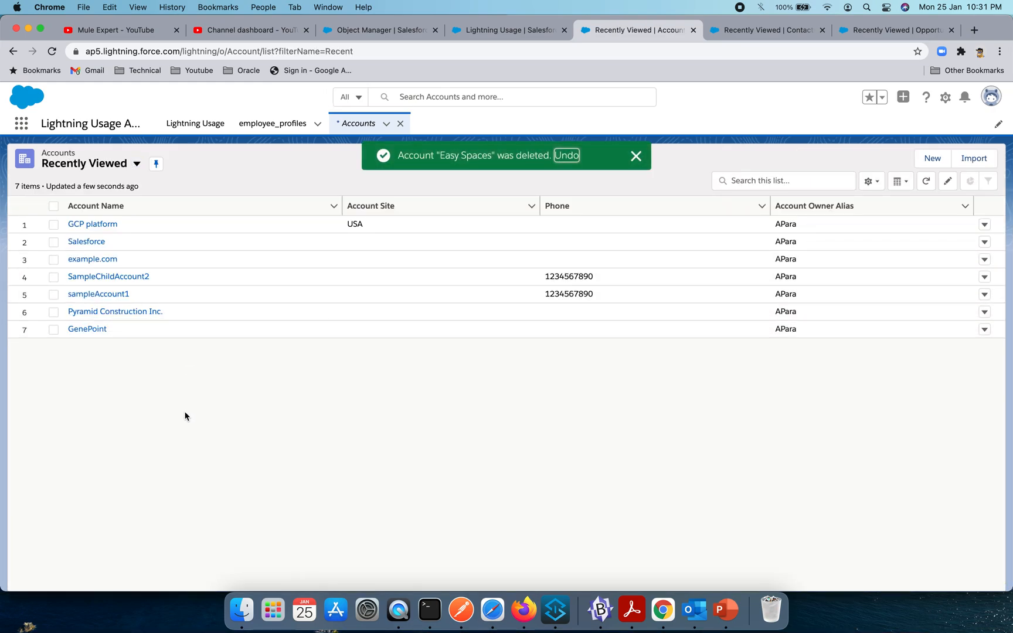
# - Refresh the recently viewed Contacts list and show the recently viewed Opportunities list
pyautogui.click(746, 37)
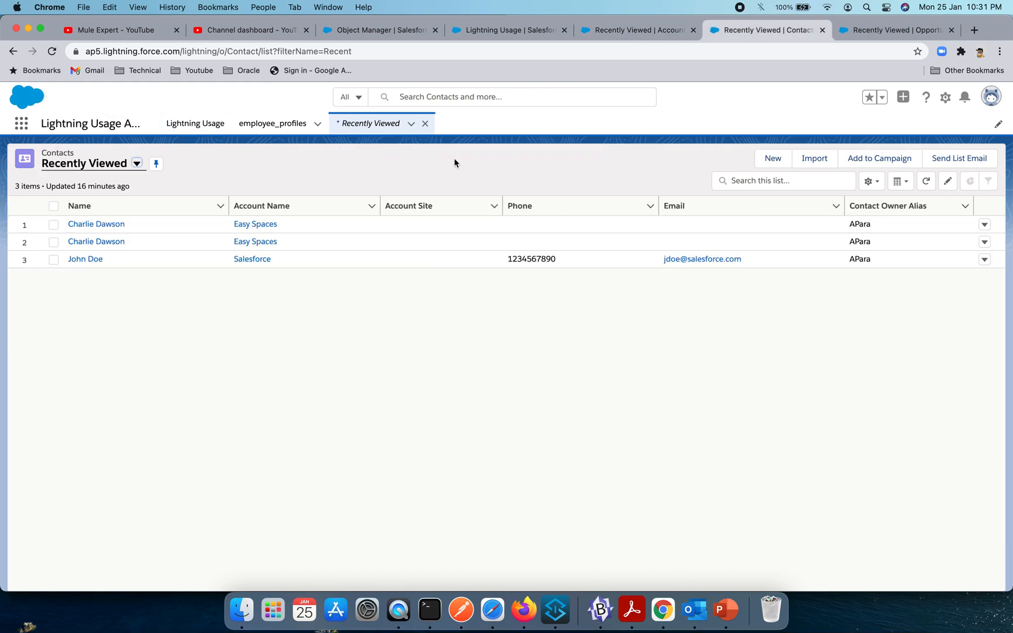
pyautogui.click(926, 182)
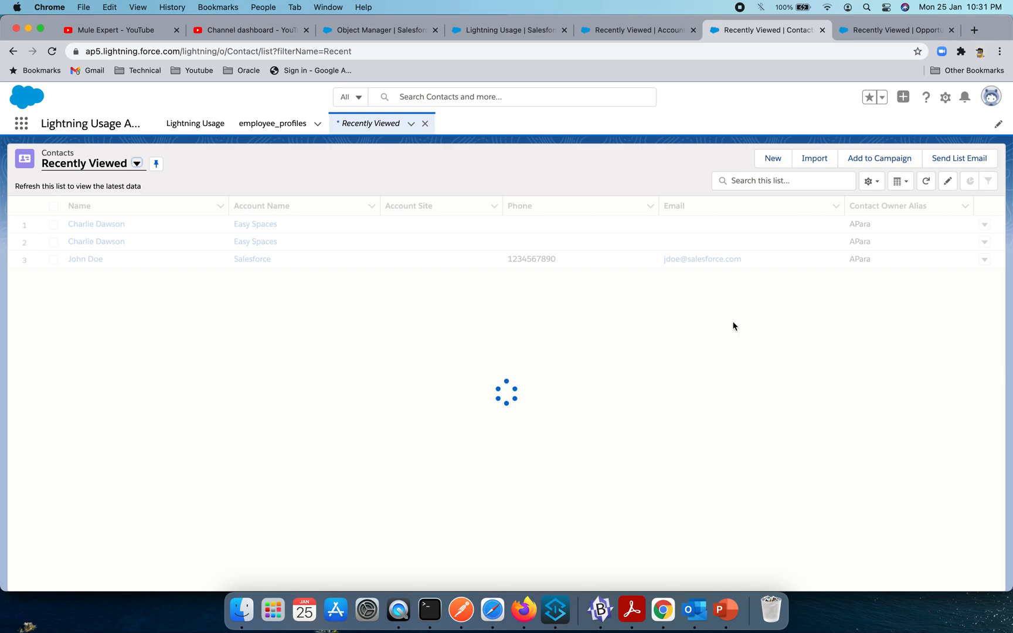
pyautogui.click(866, 33)
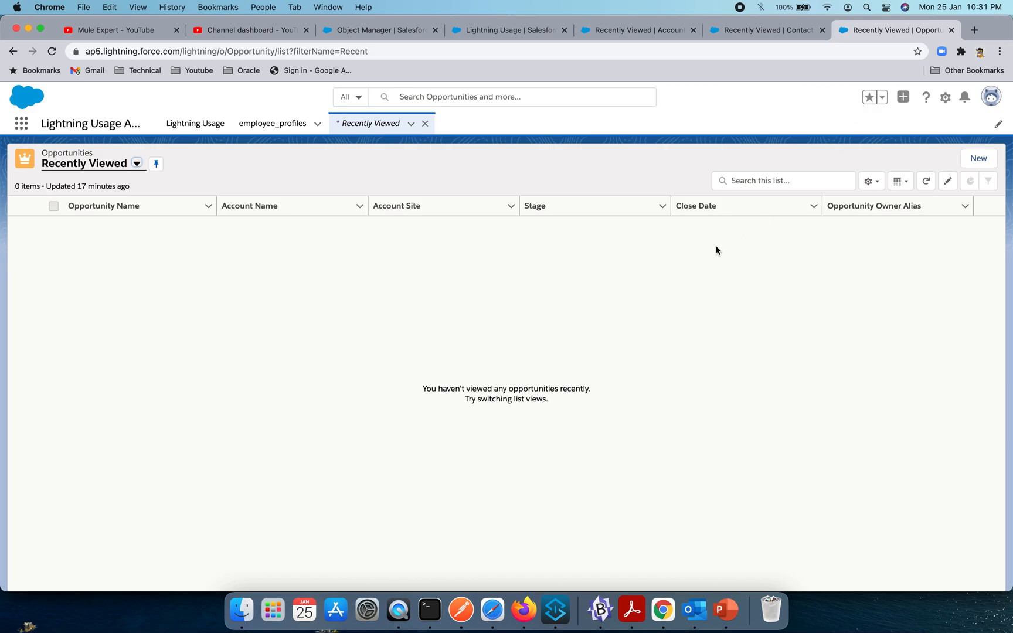
# - Switch to Postman, send the executegraph POST request and display its response as JSON
pyautogui.click(558, 615)
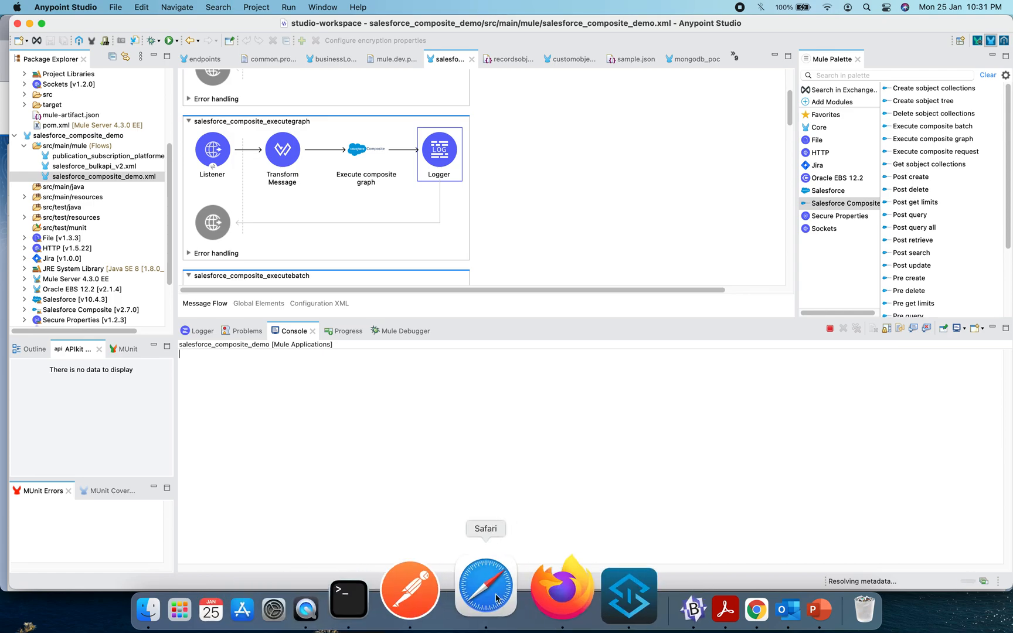
pyautogui.click(449, 595)
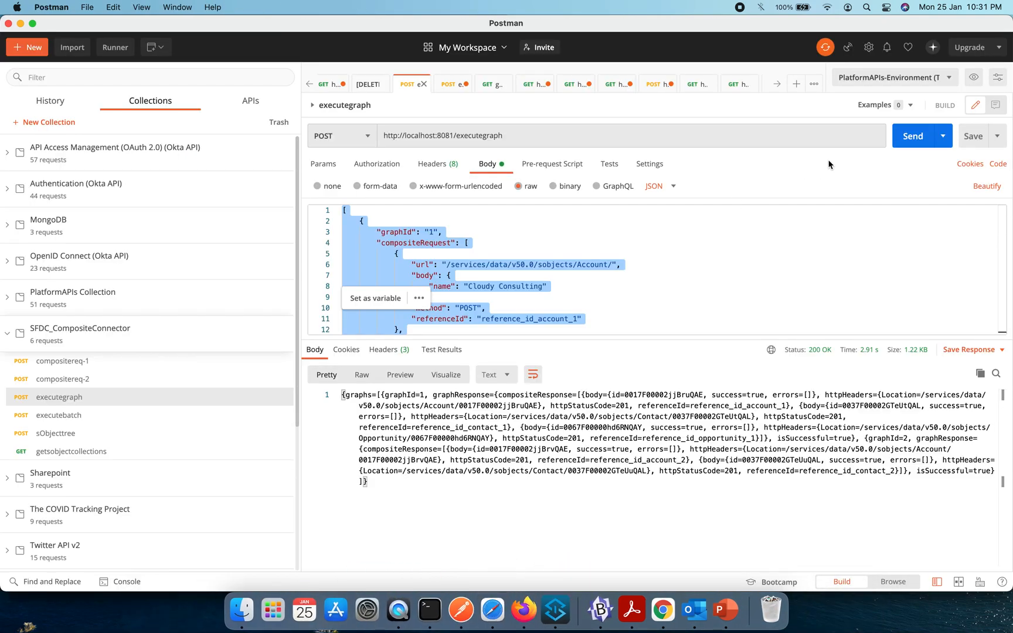
pyautogui.click(912, 139)
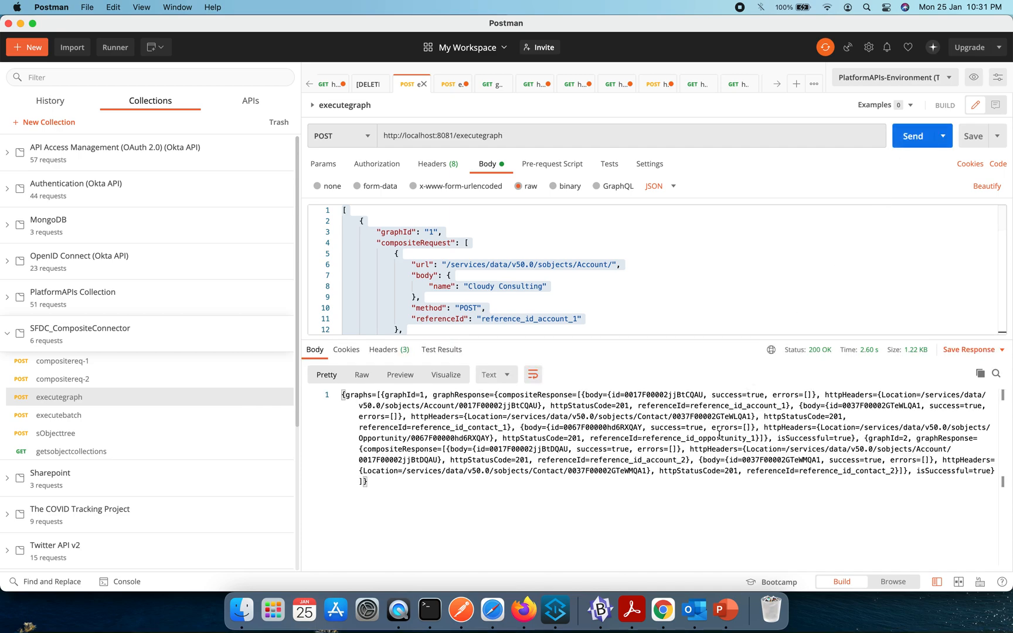
pyautogui.click(503, 375)
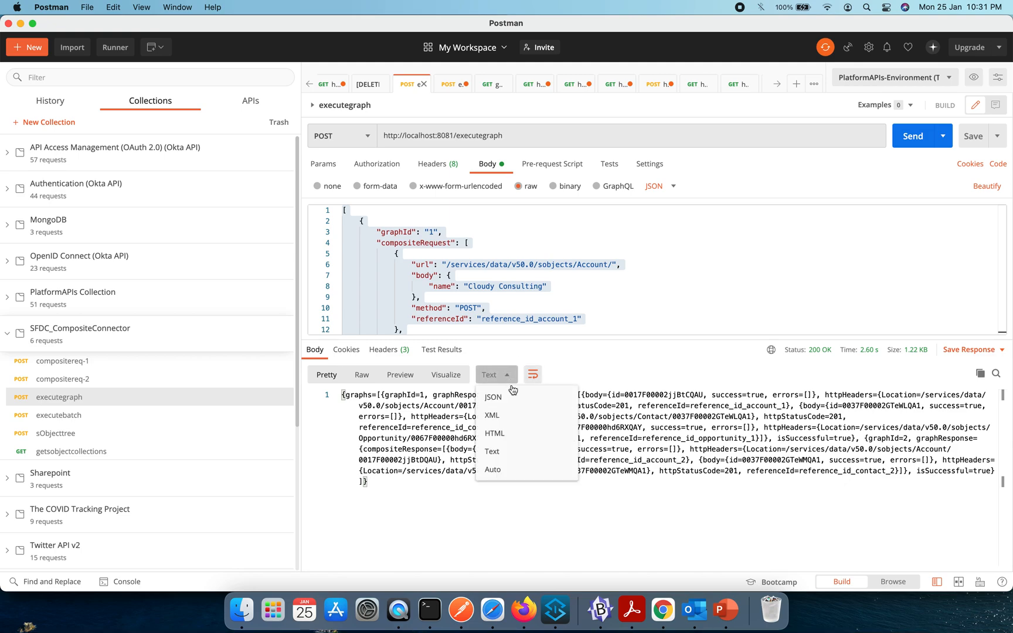
pyautogui.click(518, 398)
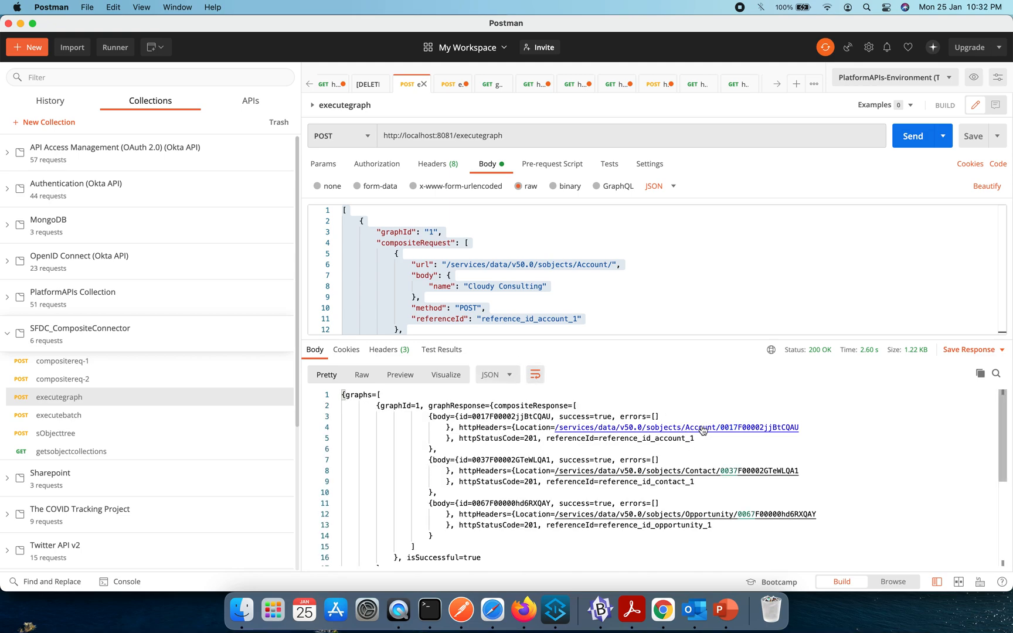
# - Examine the record locations and reference IDs in the response alongside the contact and opportunity entries in the request body
pyautogui.scroll(-1, 851, 429)
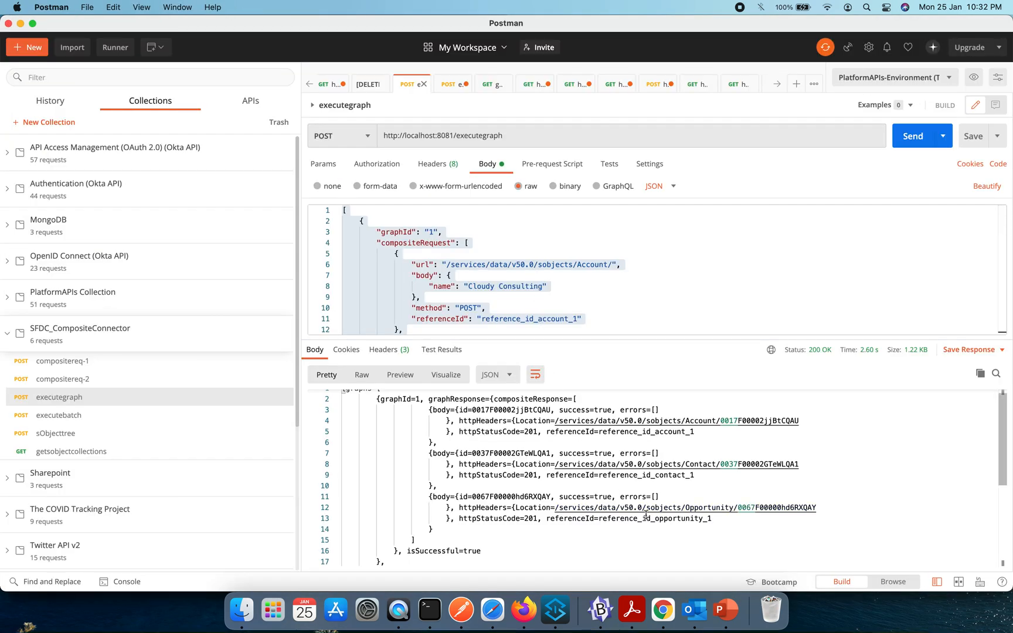
pyautogui.scroll(-4, 682, 283)
pyautogui.scroll(-7, 683, 283)
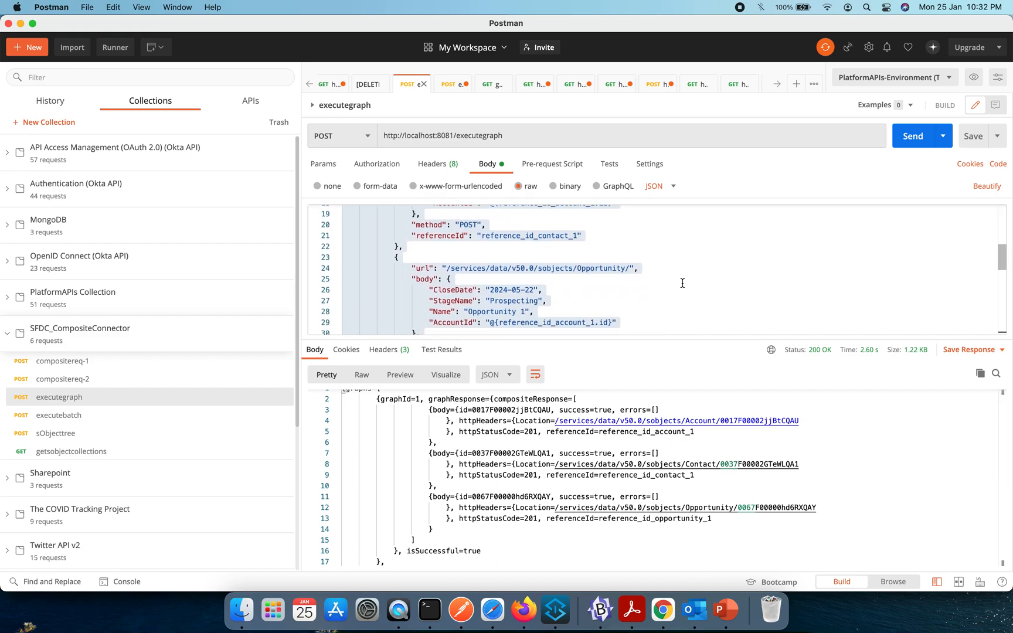
pyautogui.scroll(-6, 683, 284)
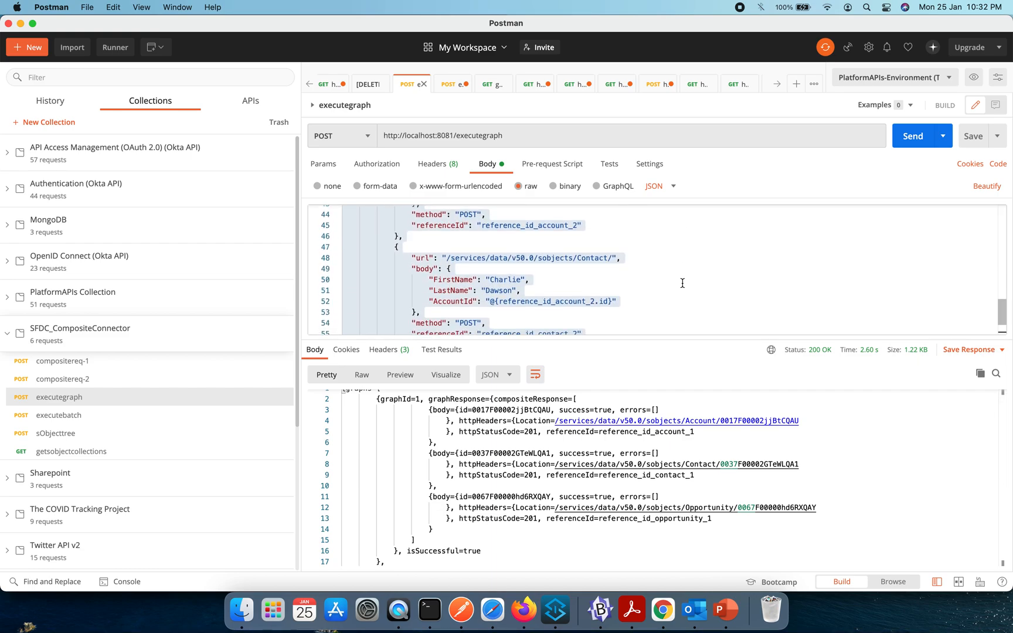
# - Switch to Salesforce in Chrome and refresh the recently viewed Accounts and Contacts lists to check the new records
pyautogui.press('super+Tab')
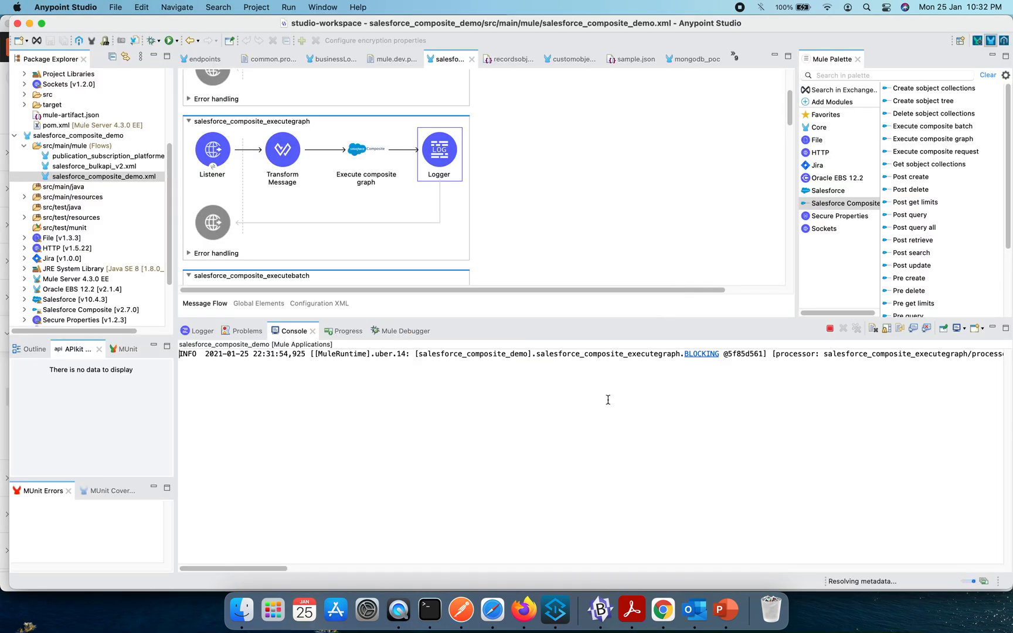
pyautogui.click(666, 605)
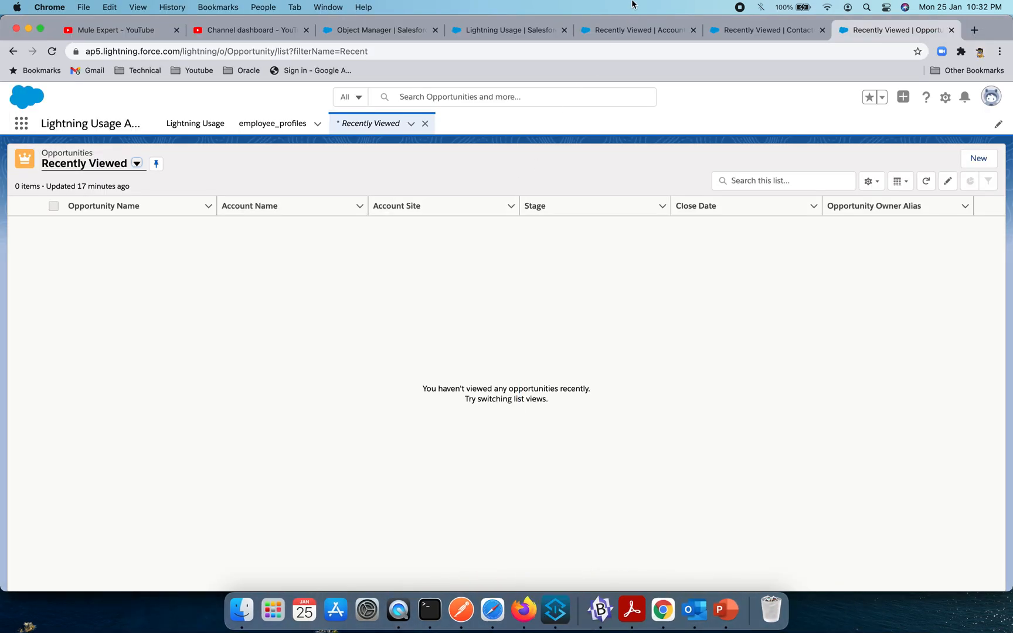
pyautogui.click(631, 35)
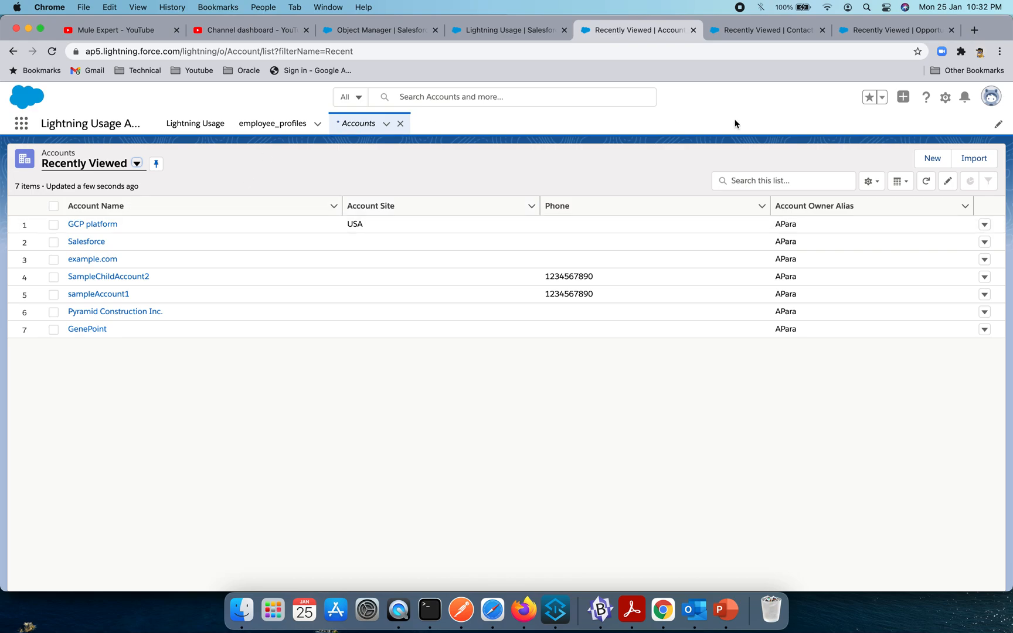
pyautogui.click(925, 181)
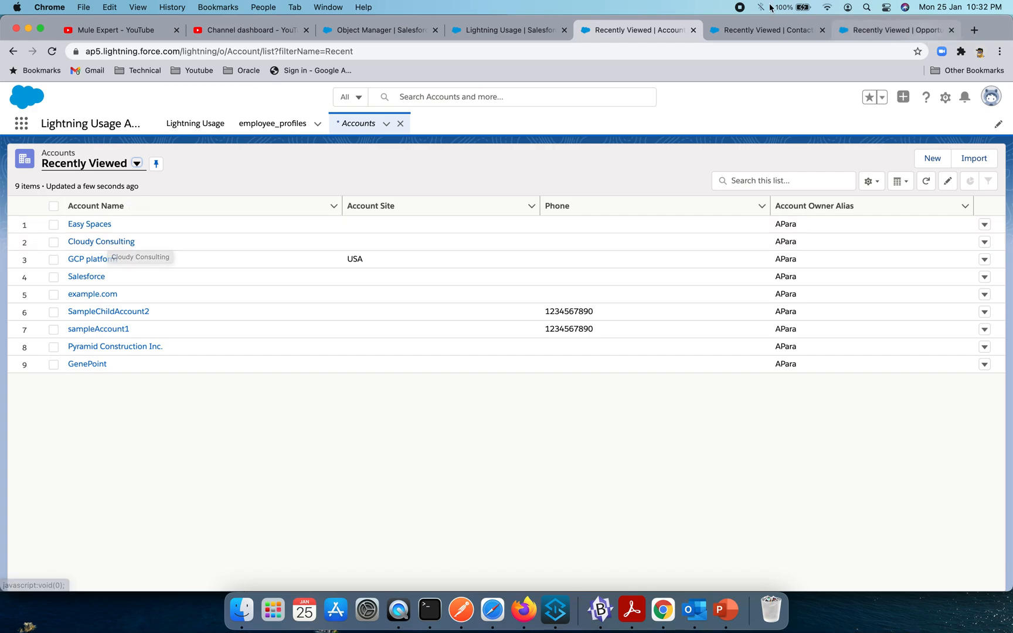
pyautogui.click(732, 33)
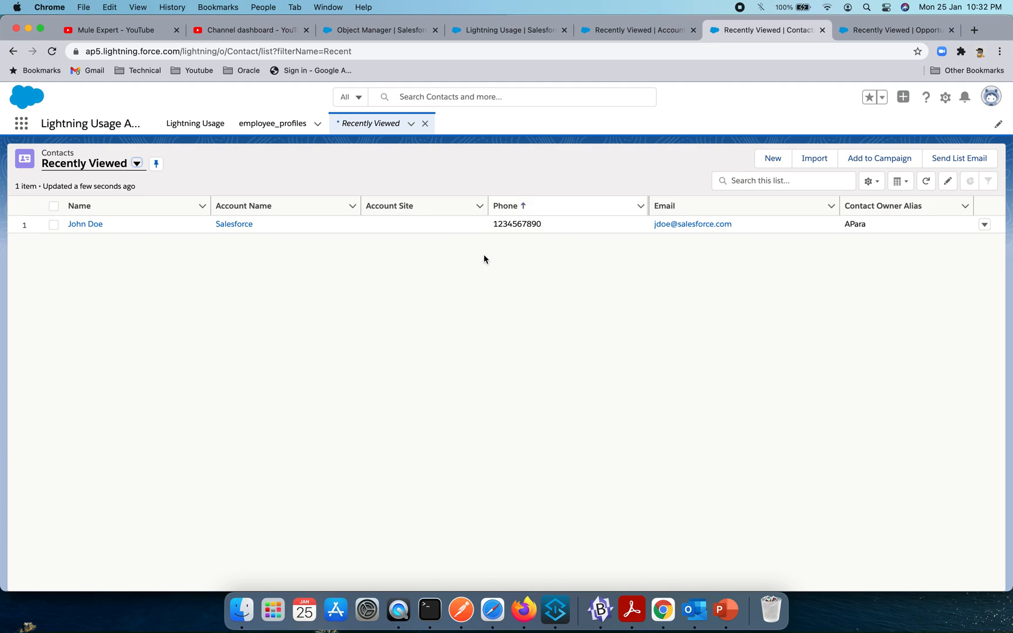
pyautogui.click(925, 180)
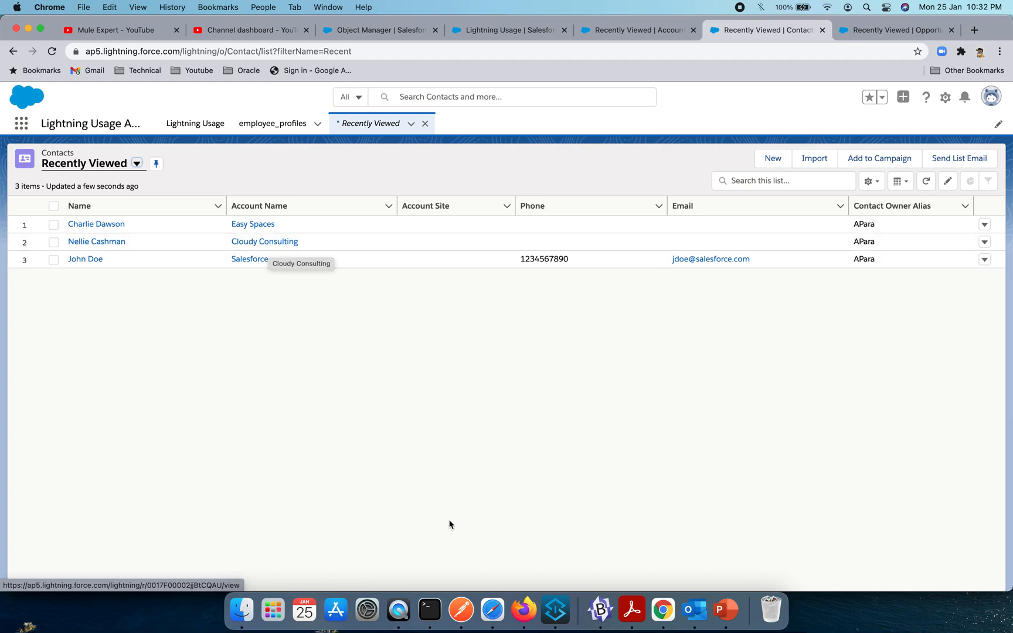
# - Switch to Postman and review which account each contact and opportunity entry references in the executegraph request body
pyautogui.click(460, 610)
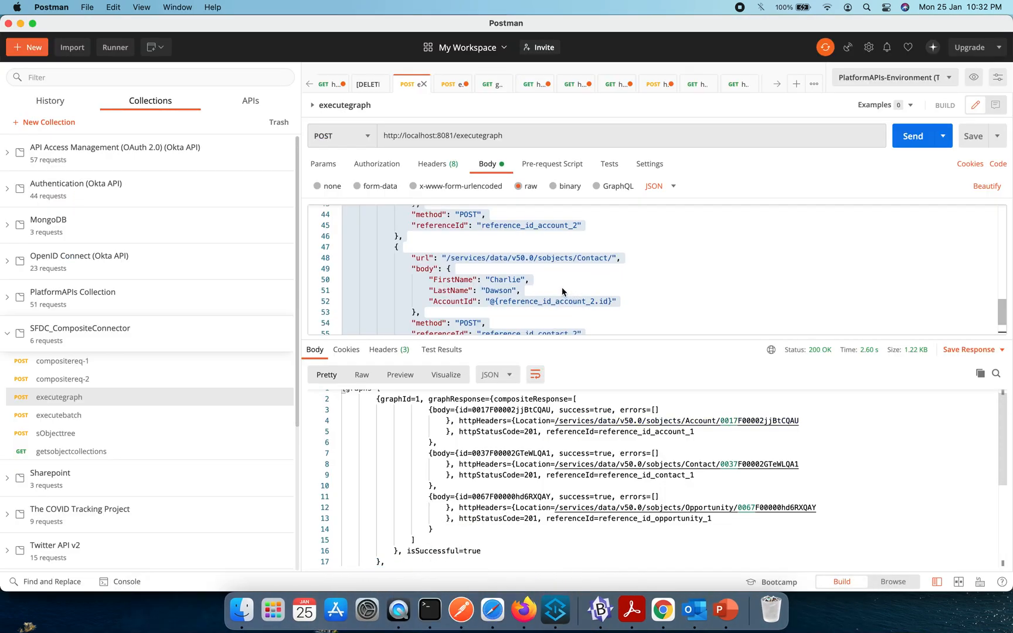
pyautogui.scroll(10, 566, 282)
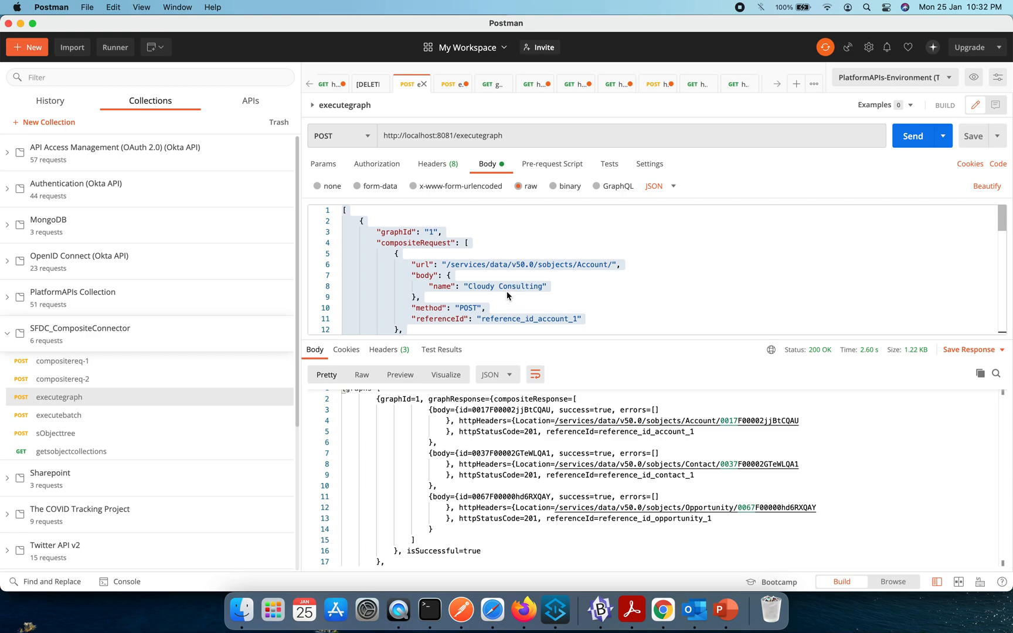
pyautogui.scroll(-3, 555, 287)
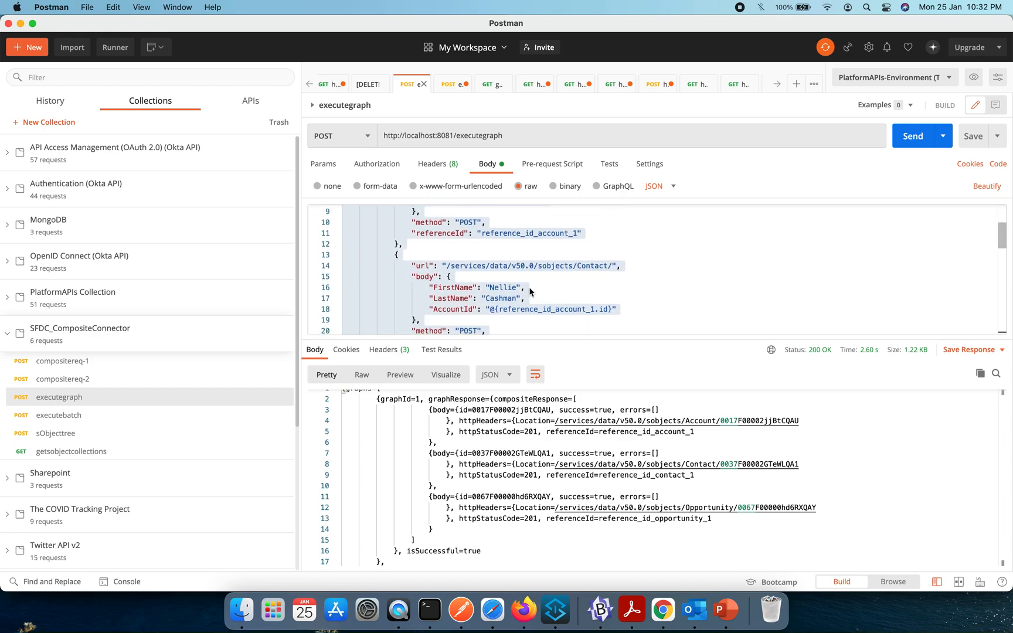
pyautogui.scroll(-5, 574, 304)
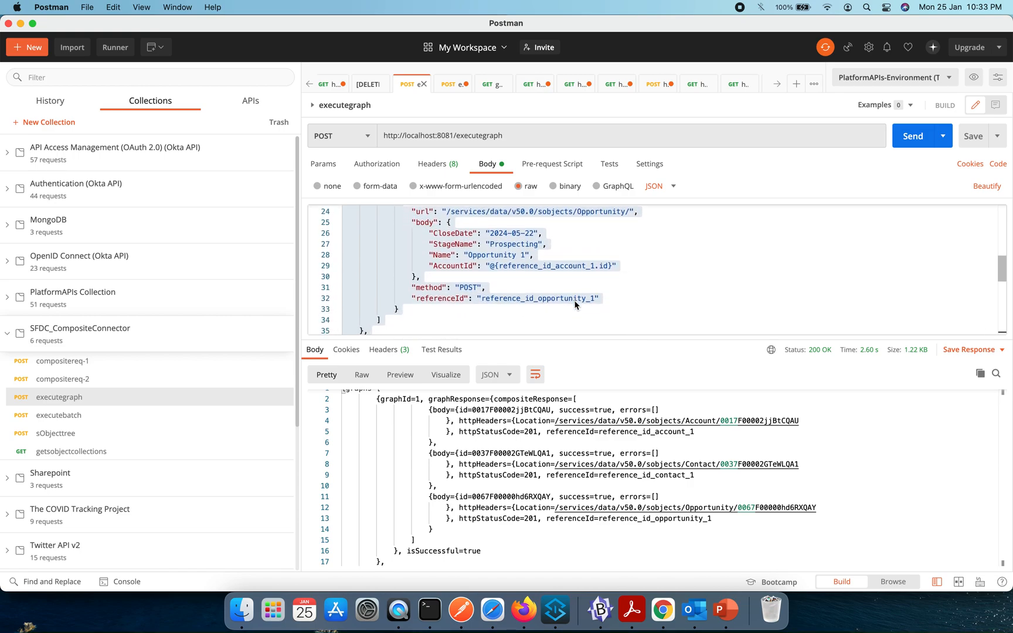
pyautogui.scroll(-5, 575, 304)
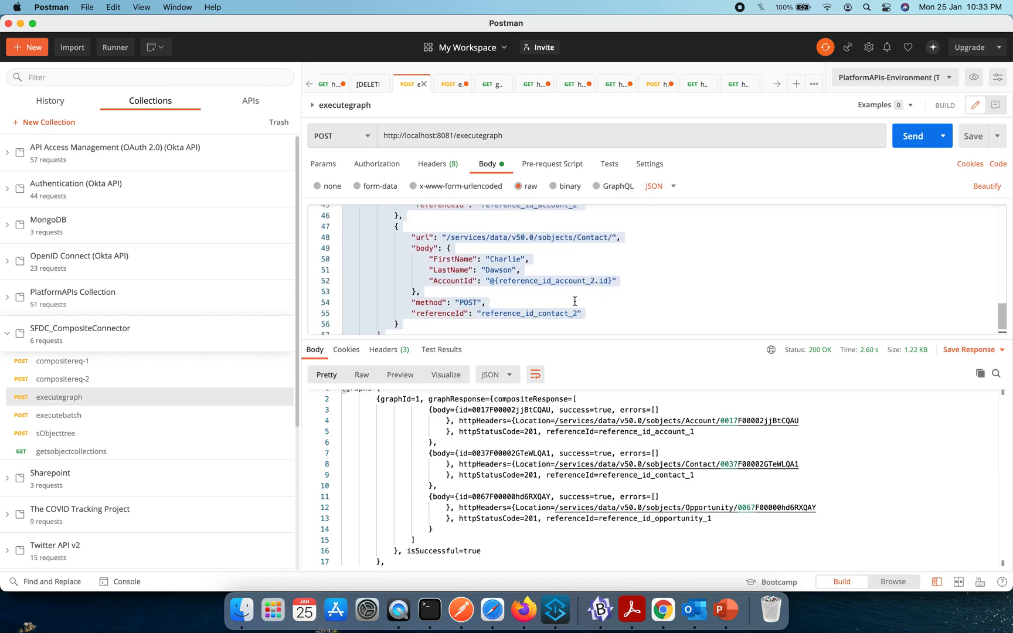
pyautogui.scroll(-4, 574, 301)
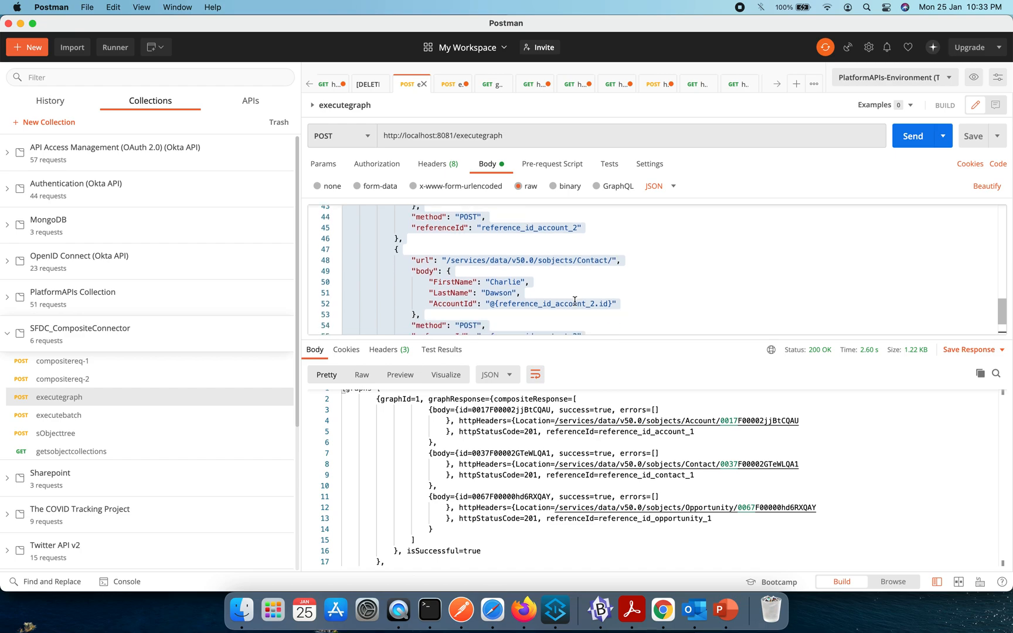
# - Return to Salesforce in Chrome, check the contacts' account names and refresh the recently viewed Opportunities list
pyautogui.press('super+Tab')
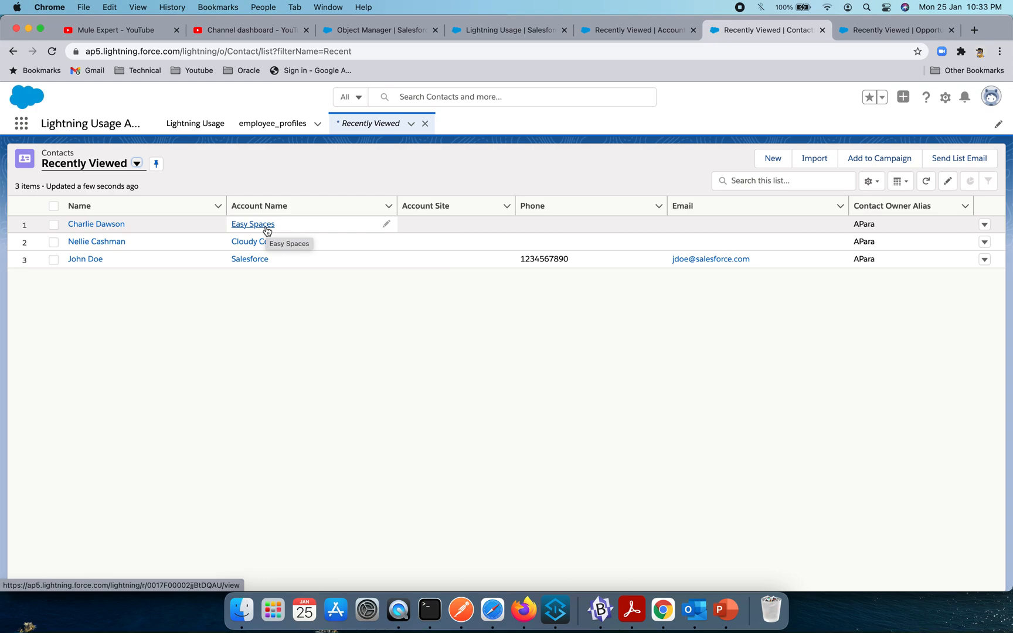
pyautogui.click(898, 30)
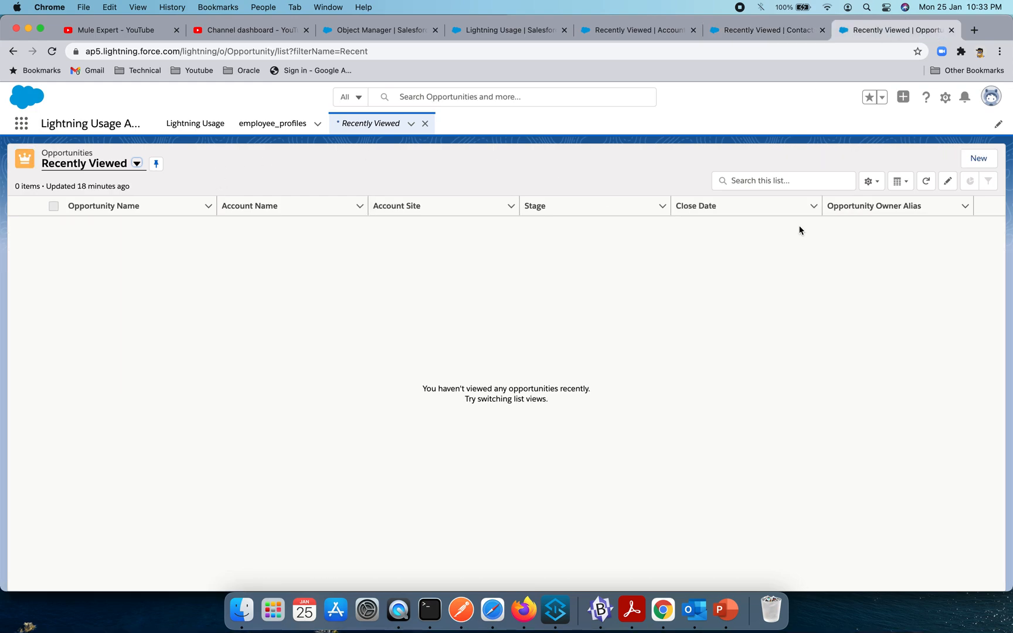
pyautogui.click(926, 183)
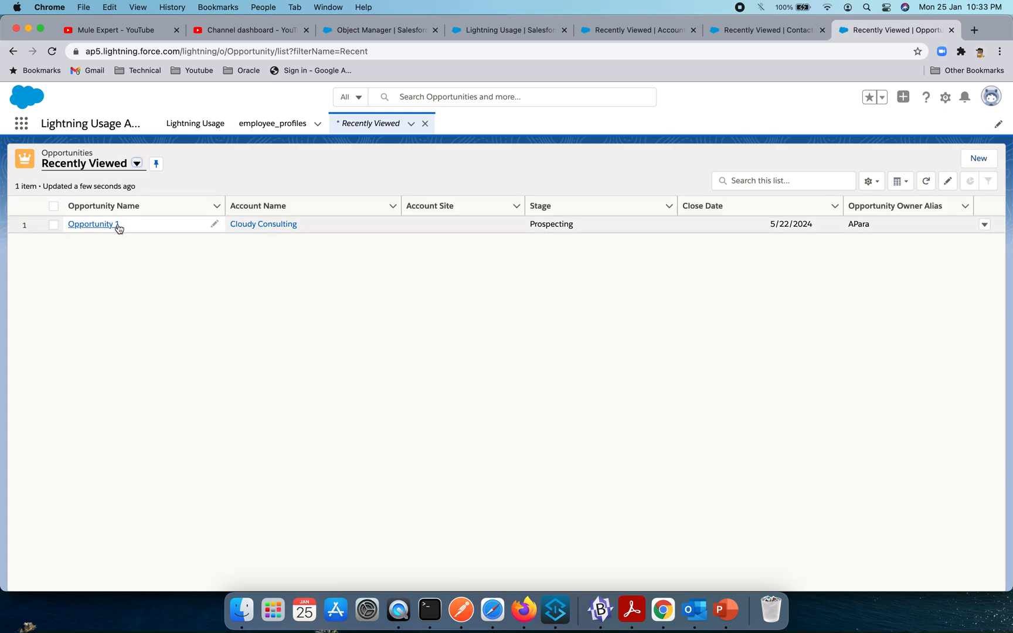
pyautogui.click(574, 210)
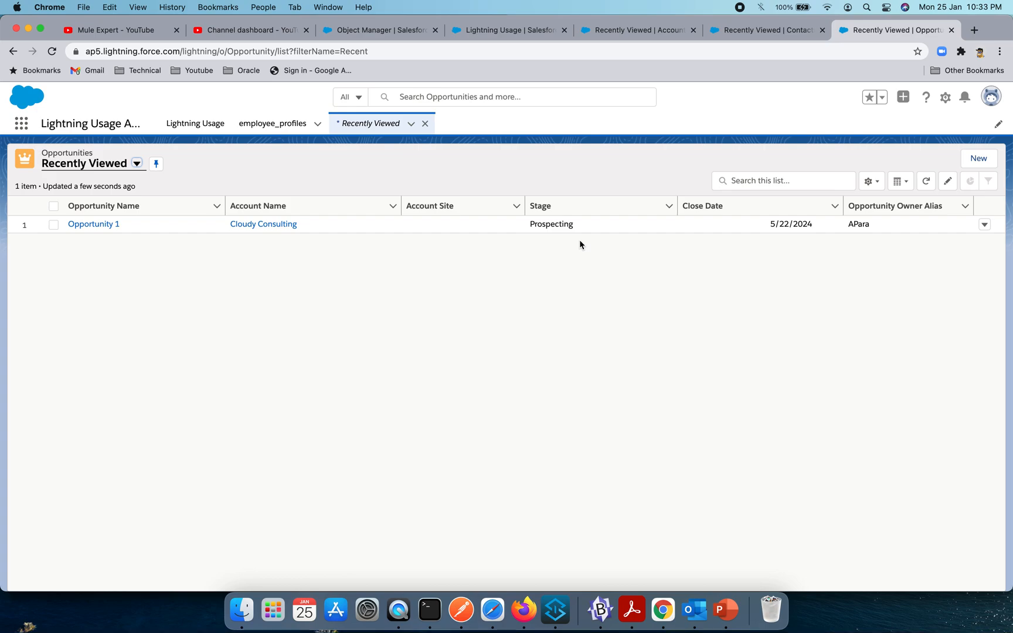
# - Compare the opportunity entry in Postman's request body with the record in Salesforce's Opportunities list in Chrome
pyautogui.press('super+Tab')
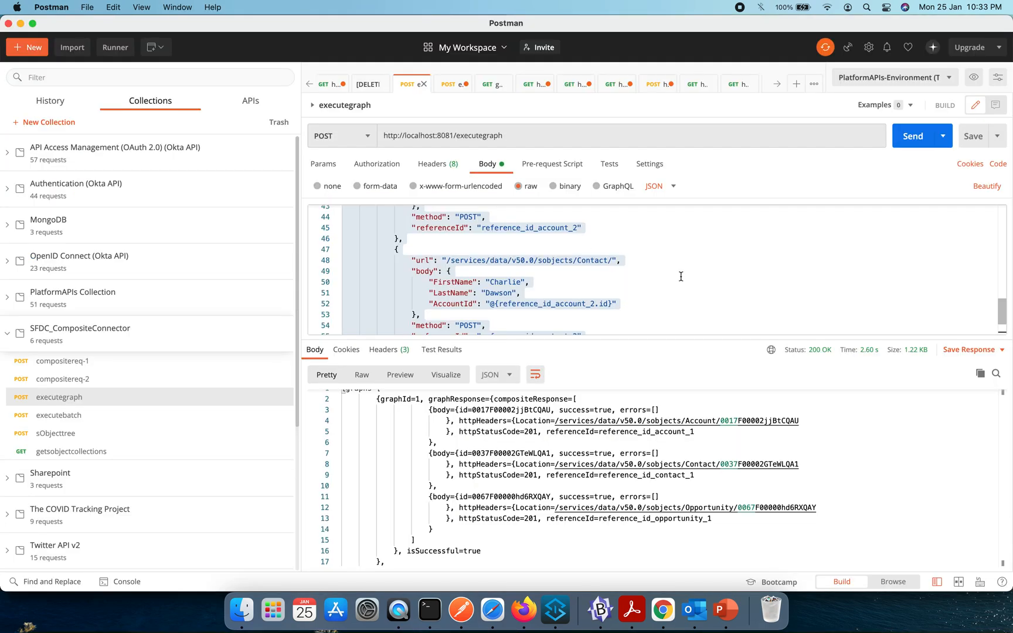
pyautogui.scroll(-5, 680, 276)
pyautogui.scroll(10, 680, 276)
pyautogui.scroll(3, 681, 276)
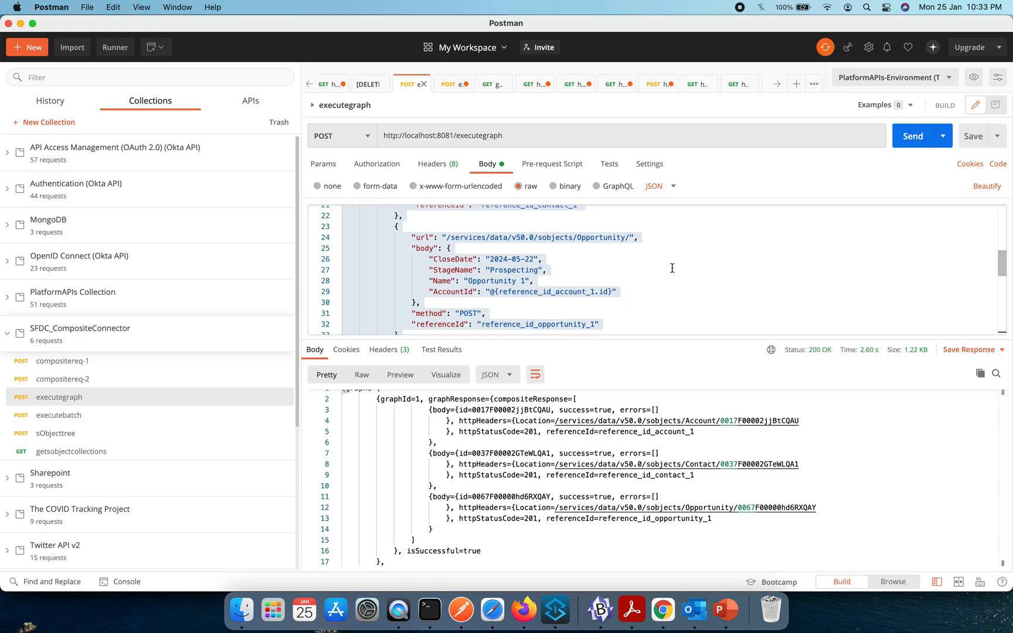
pyautogui.press('super+Tab')
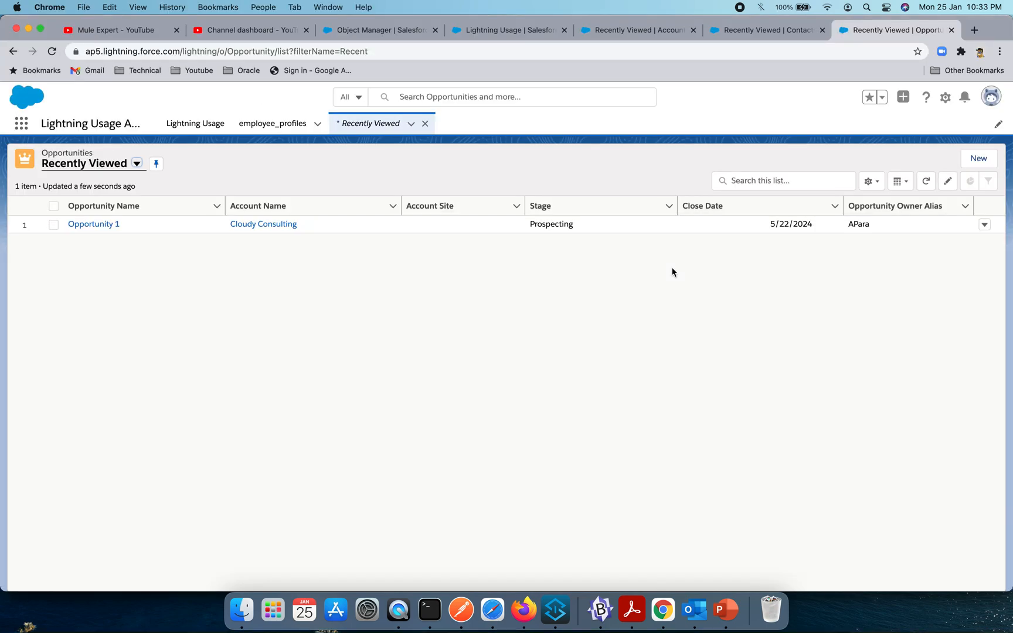